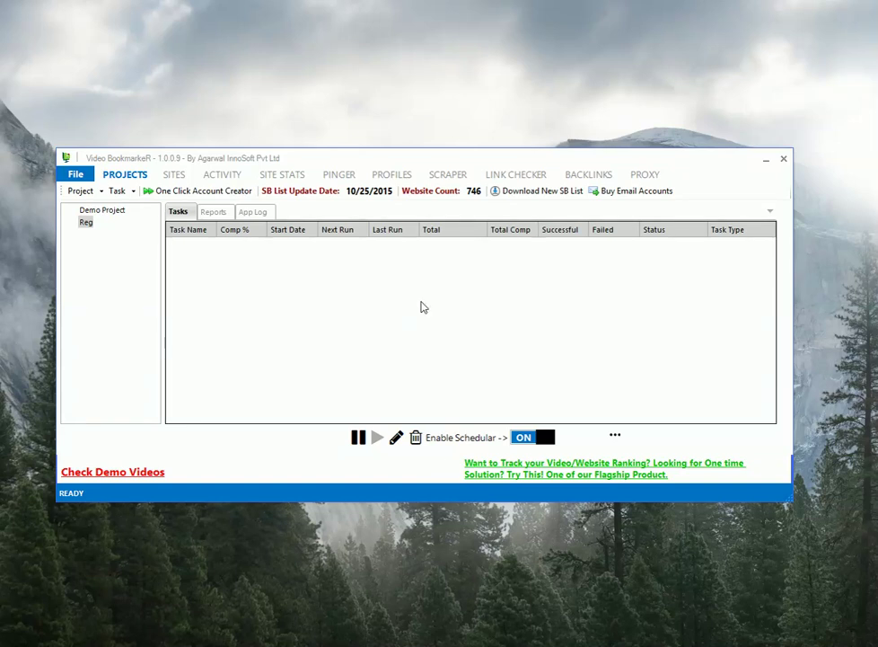
- Switch Enable Schedular to OFF and open then close the One Click Account Creator
{"action": "left_click", "coordinate": [348, 312]}
{"action": "left_click", "coordinate": [203, 191]}
{"action": "left_click", "coordinate": [529, 435]}
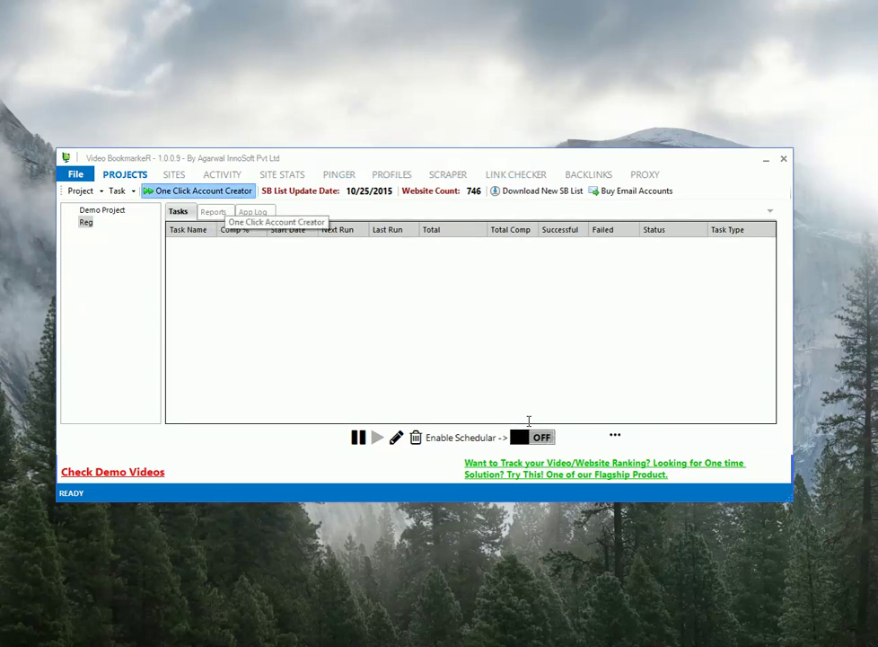
{"action": "left_click", "coordinate": [203, 190]}
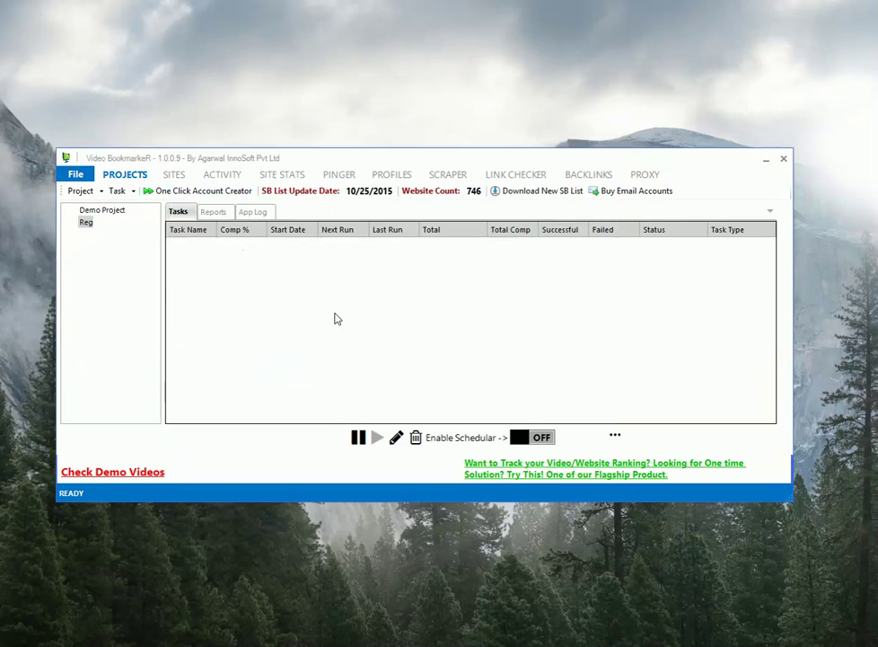
- Show the profiles list and start a Notepad outline: 'Setup a Profile', '2. Adding a Registration'
{"action": "left_click", "coordinate": [392, 174]}
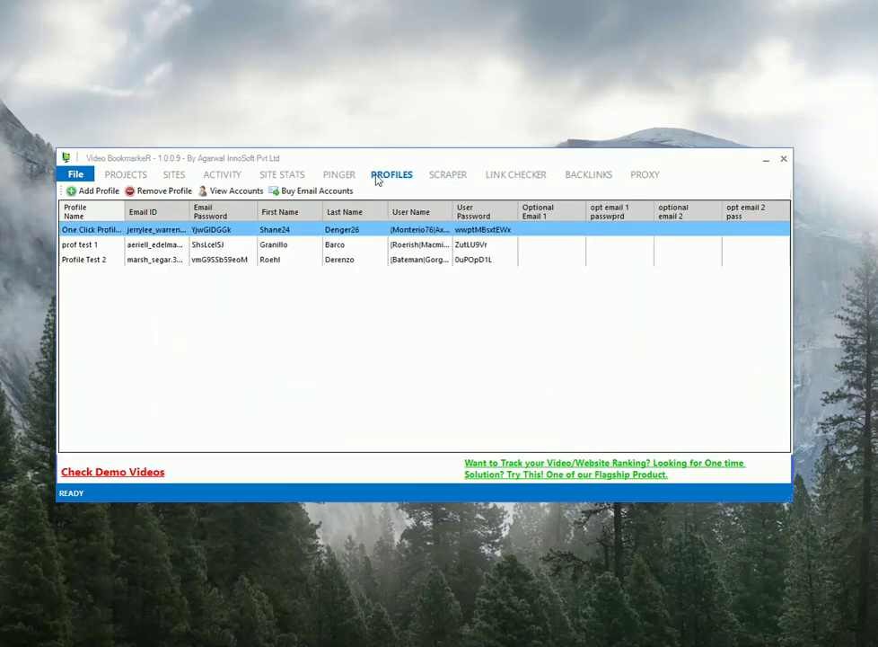
{"action": "left_click", "coordinate": [86, 193]}
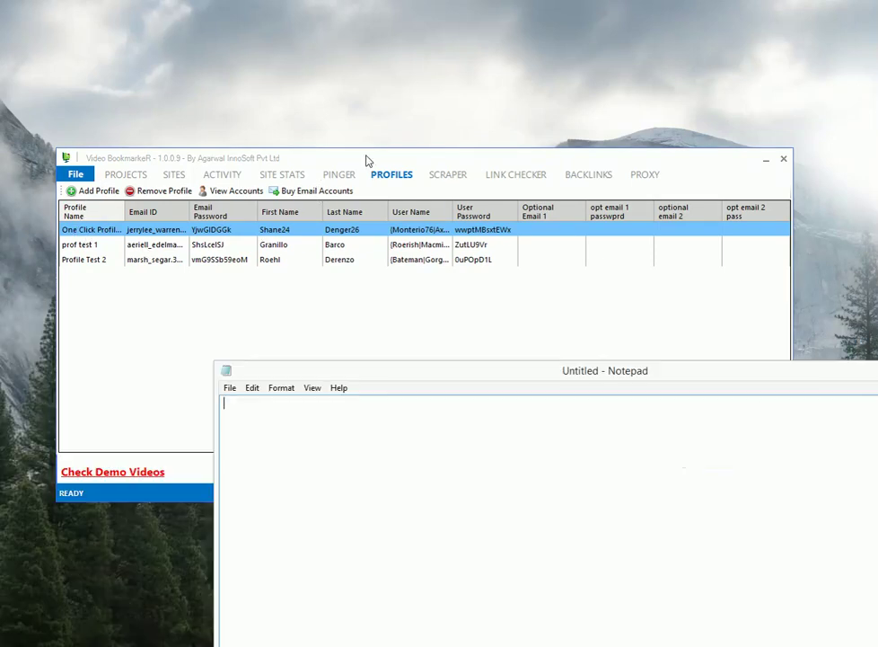
{"action": "type", "text": "Setup a Profile"}
{"action": "key", "text": "Return"}
{"action": "type", "text": "2. Adding a Regist"}
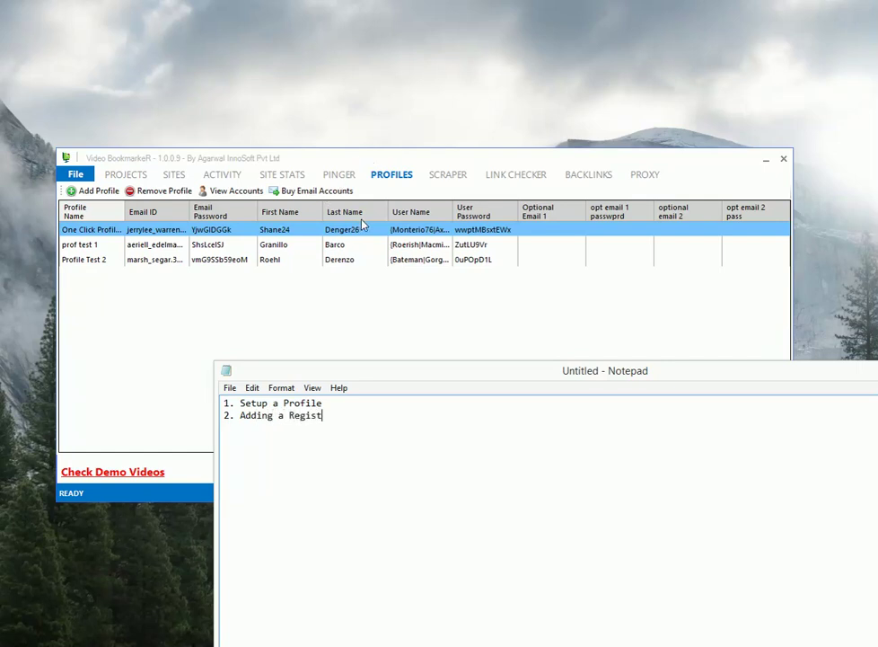
{"action": "type", "text": "ration"}
- Add '0ptimized Settings for Higher Success Rates.' to the outline and select its first line
{"action": "key", "text": "Return"}
{"action": "type", "text": "ptmid"}
{"action": "key", "text": "BackSpace"}
{"action": "key", "text": "BackSpace"}
{"action": "key", "text": "BackSpace"}
{"action": "key", "text": "BackSpace"}
{"action": "key", "text": "BackSpace"}
{"action": "type", "text": "0ptimized Sett"}
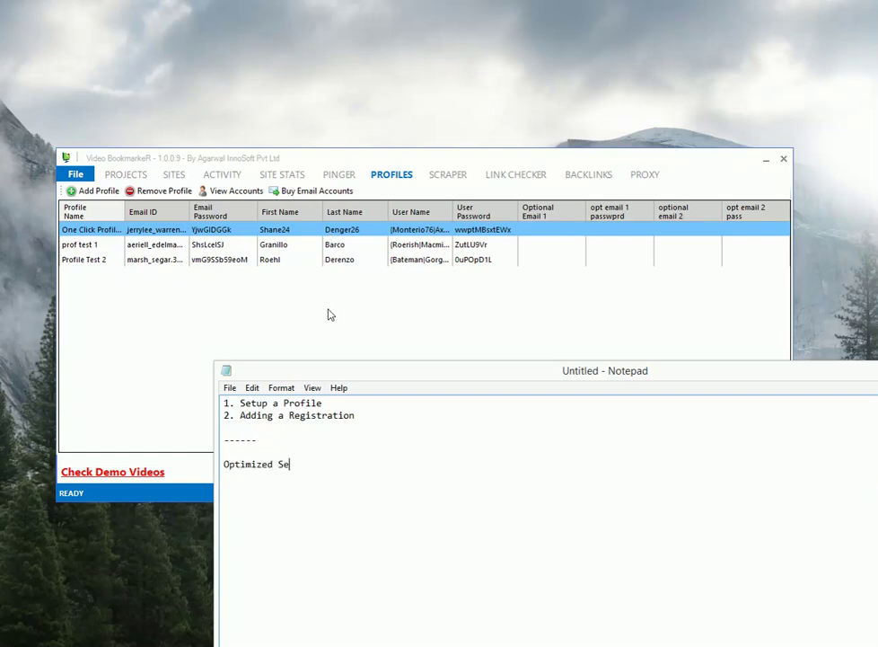
{"action": "type", "text": "ings for Higher Success Rates."}
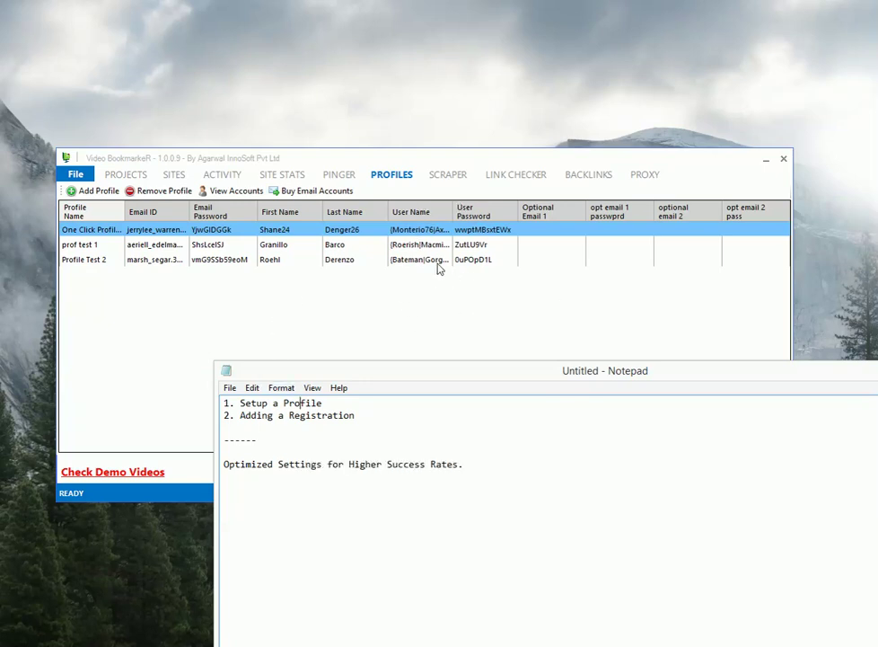
{"action": "key", "text": "Home"}
{"action": "key", "text": "shift+End"}
- Pick Yahoo as the new profile's email engine (POP3 pop.mail.yahoo.com, port 995)
{"action": "left_click", "coordinate": [440, 268]}
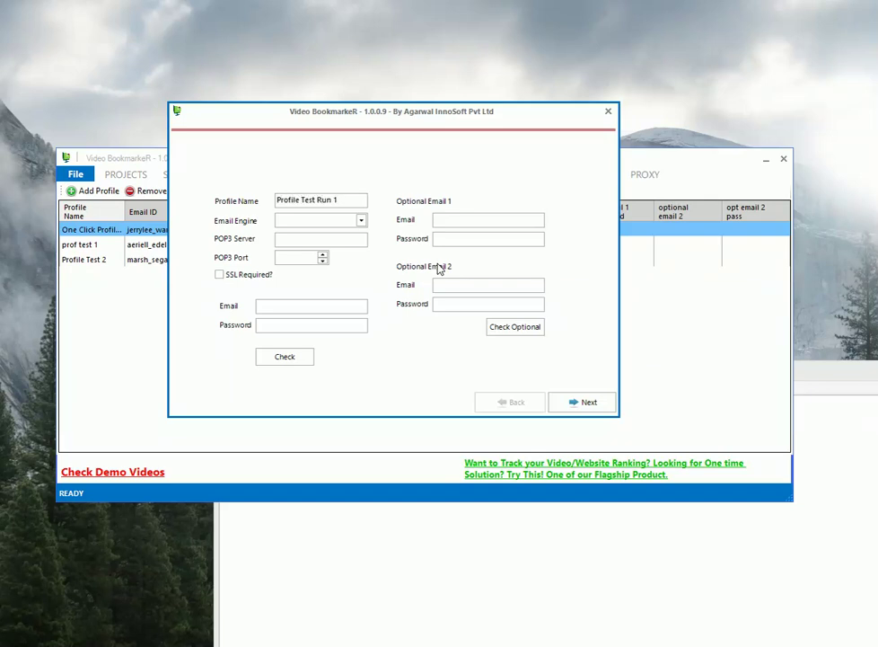
{"action": "key", "text": "alt+Down"}
{"action": "key", "text": "Down"}
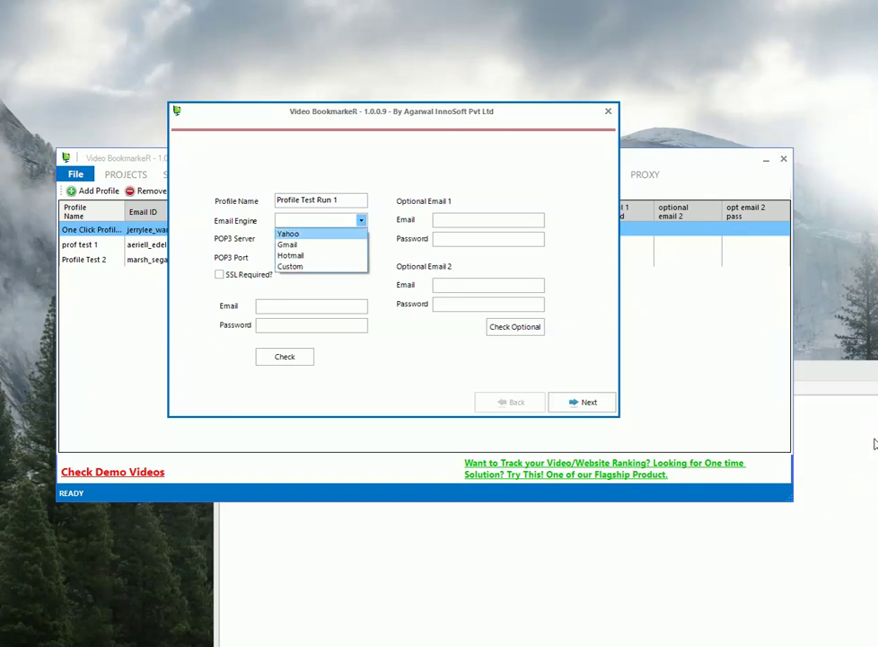
{"action": "key", "text": "Return"}
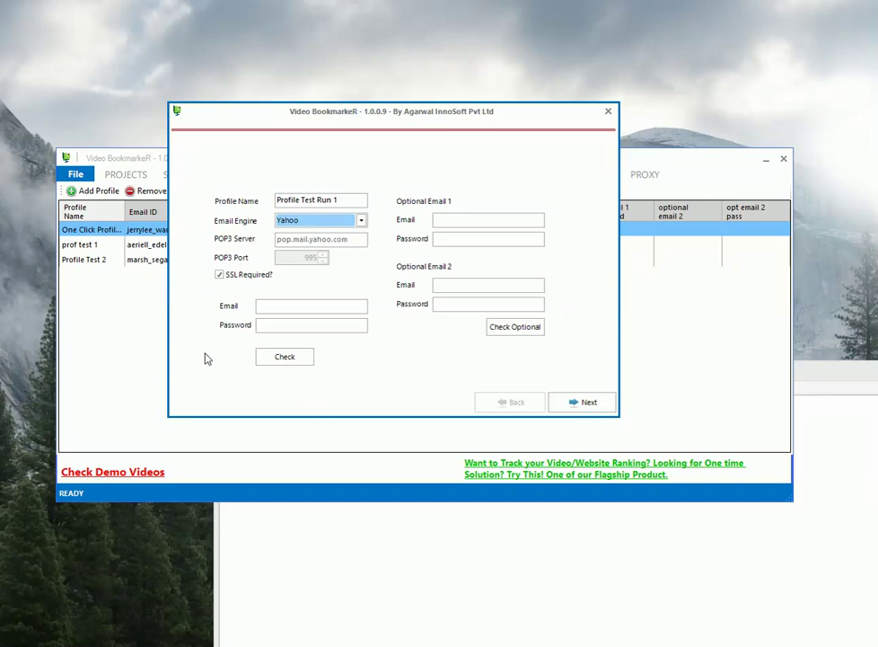
- Go through the main and two optional email and password fields in turn
{"action": "left_click", "coordinate": [267, 308]}
{"action": "left_click", "coordinate": [312, 403]}
{"action": "left_click", "coordinate": [352, 325]}
{"action": "left_click", "coordinate": [329, 413]}
{"action": "left_click", "coordinate": [446, 218]}
{"action": "left_click", "coordinate": [335, 411]}
{"action": "left_click", "coordinate": [459, 237]}
{"action": "left_click", "coordinate": [331, 425]}
{"action": "left_click", "coordinate": [467, 289]}
{"action": "left_click", "coordinate": [334, 427]}
{"action": "left_click", "coordinate": [467, 310]}
- Copy the first account's email and password from Notepad into the main Email and Password fields
{"action": "key", "text": "alt+Tab"}
{"action": "key", "text": "super+t"}
{"action": "key", "text": "super+t"}
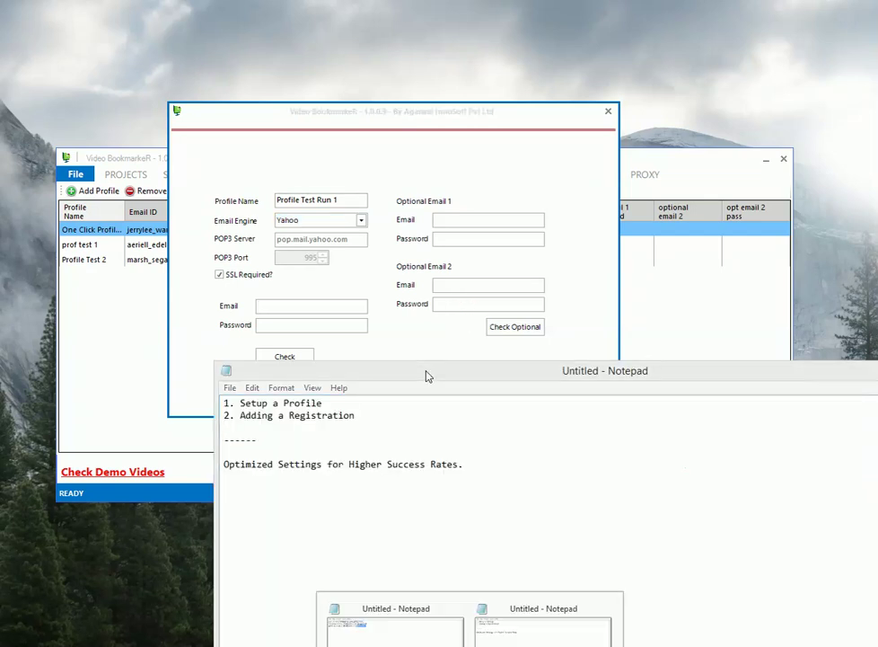
{"action": "key", "text": "Left"}
{"action": "key", "text": "Escape"}
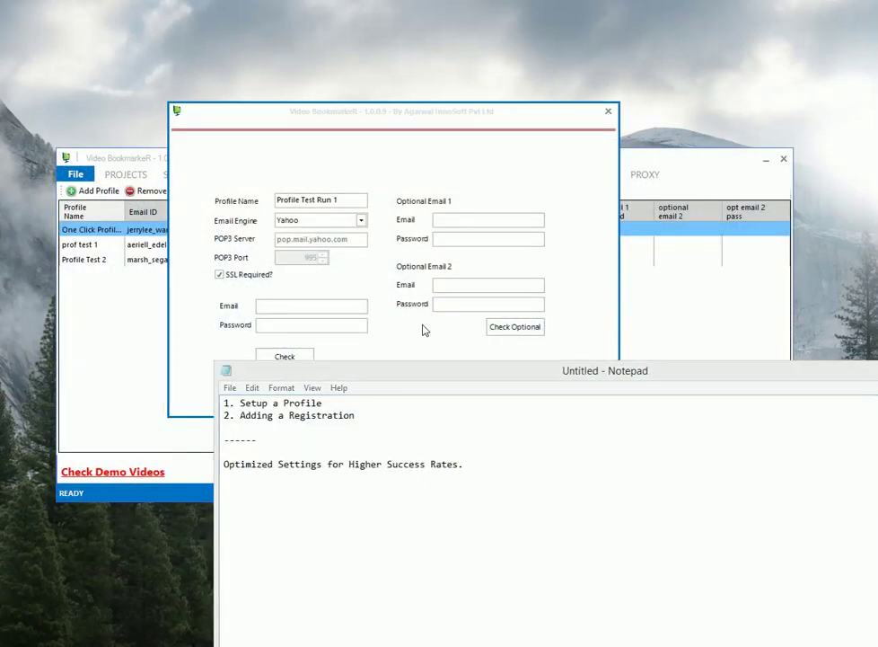
{"action": "key", "text": "alt+Tab"}
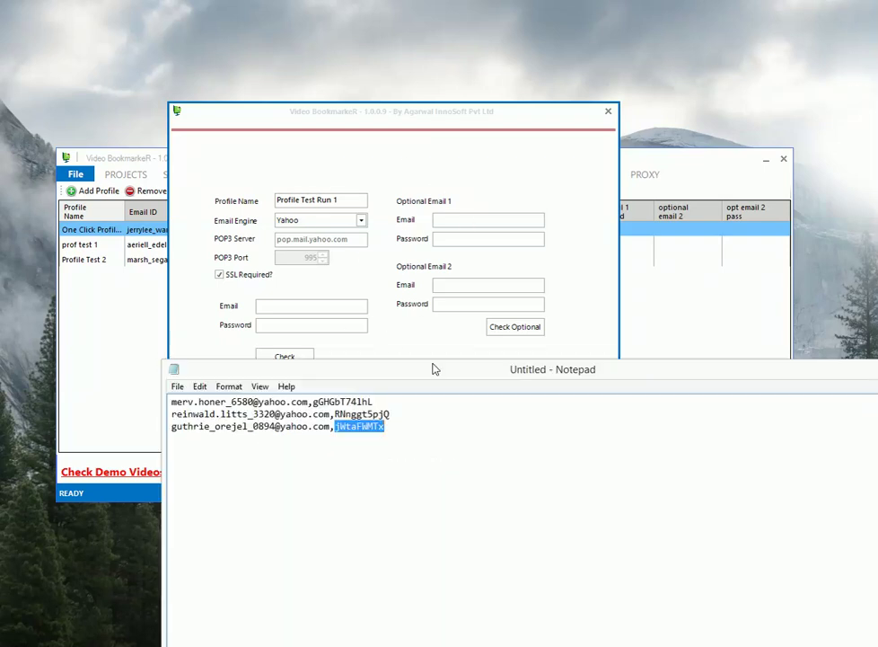
{"action": "key", "text": "shift+Home"}
{"action": "key", "text": "ctrl+c"}
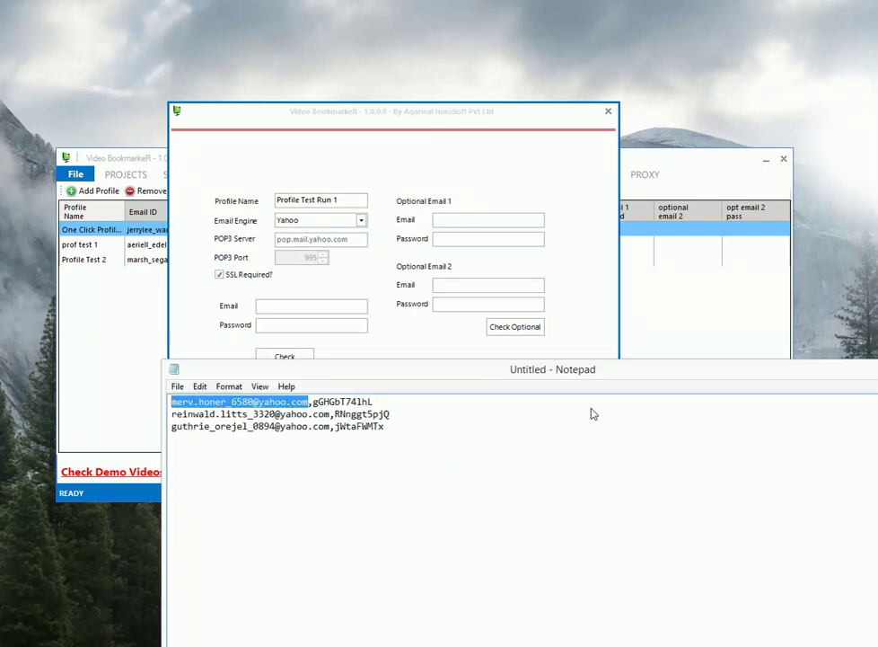
{"action": "key", "text": "alt+Tab"}
{"action": "key", "text": "ctrl+v"}
{"action": "key", "text": "alt+Tab"}
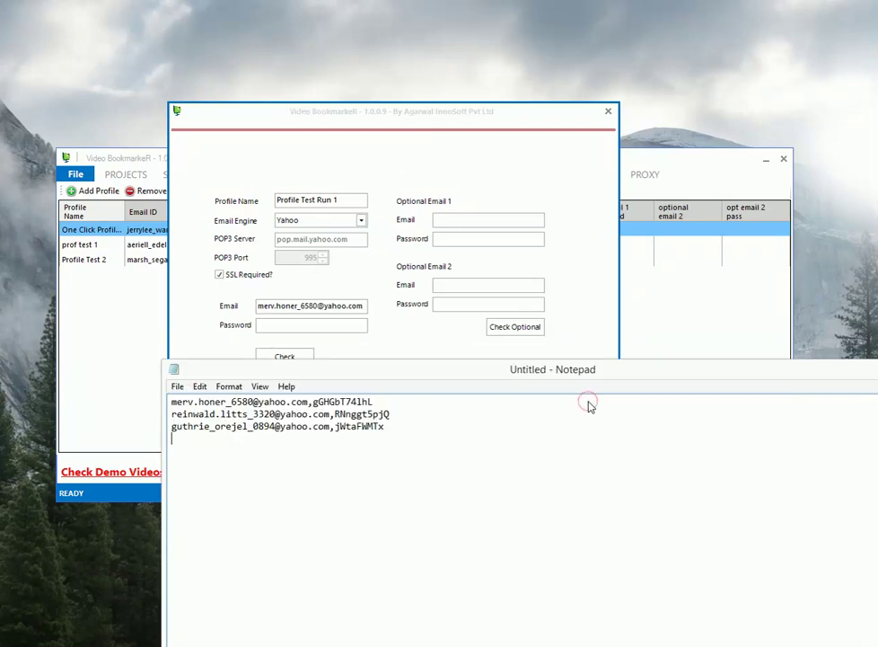
{"action": "key", "text": "ctrl+Home"}
{"action": "key", "text": "End"}
{"action": "key", "text": "ctrl+shift+Left"}
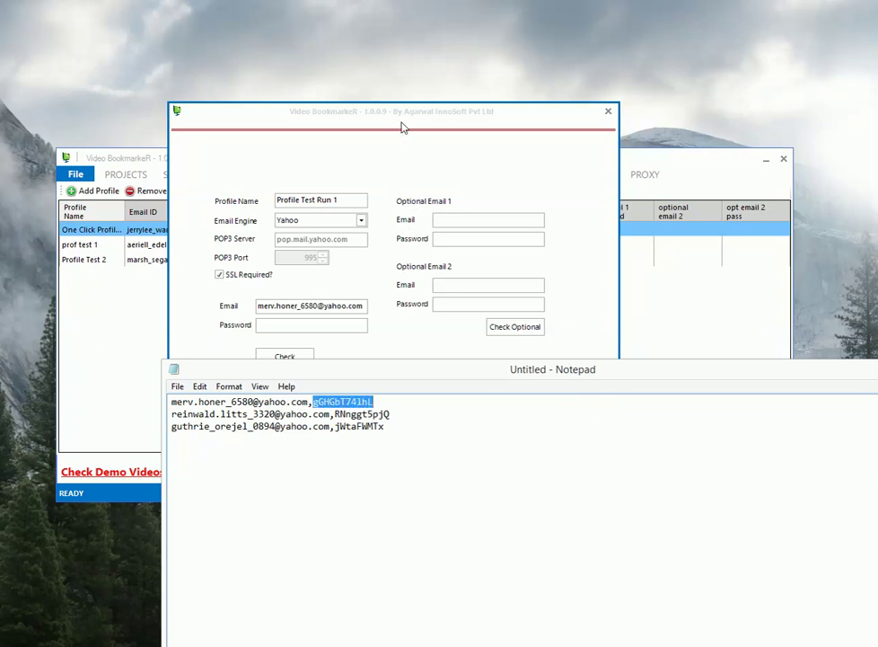
{"action": "key", "text": "ctrl+c"}
{"action": "key", "text": "alt+Tab"}
{"action": "key", "text": "Tab"}
{"action": "key", "text": "ctrl+v"}
- Fill Optional Email 1 and its password with the second account from Notepad
{"action": "key", "text": "alt+Tab"}
{"action": "key", "text": "Down"}
{"action": "key", "text": "Home"}
{"action": "key", "text": "ctrl+shift+Right"}
{"action": "key", "text": "ctrl+shift+Right"}
{"action": "key", "text": "ctrl+shift+Right"}
{"action": "key", "text": "ctrl+shift+Right"}
{"action": "key", "text": "ctrl+shift+Right"}
{"action": "key", "text": "ctrl+shift+Right"}
{"action": "key", "text": "ctrl+shift+Right"}
{"action": "key", "text": "ctrl+c"}
{"action": "key", "text": "alt+Tab"}
{"action": "key", "text": "Tab"}
{"action": "key", "text": "ctrl+v"}
{"action": "key", "text": "Return"}
{"action": "key", "text": "alt+Tab"}
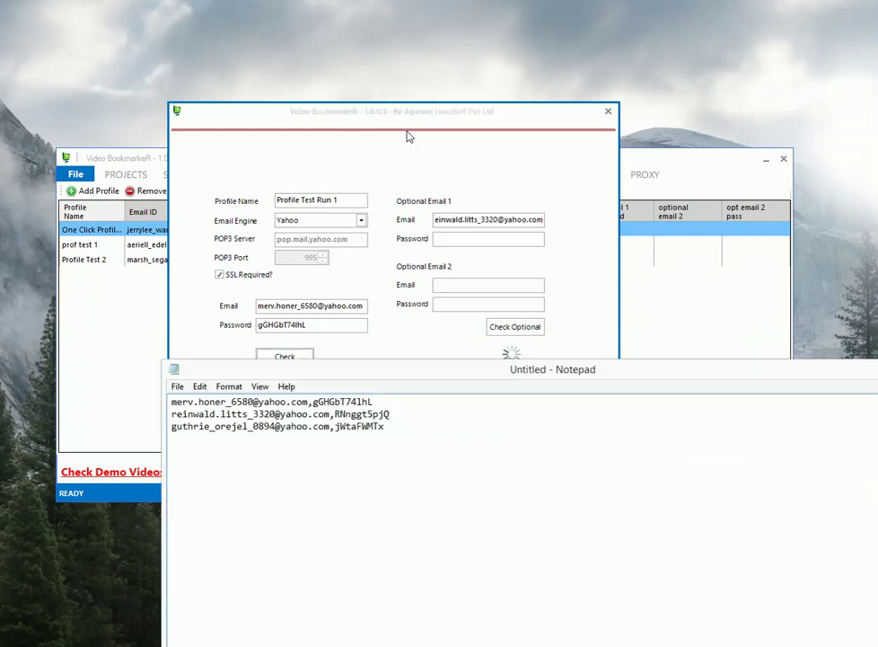
{"action": "key", "text": "shift+End"}
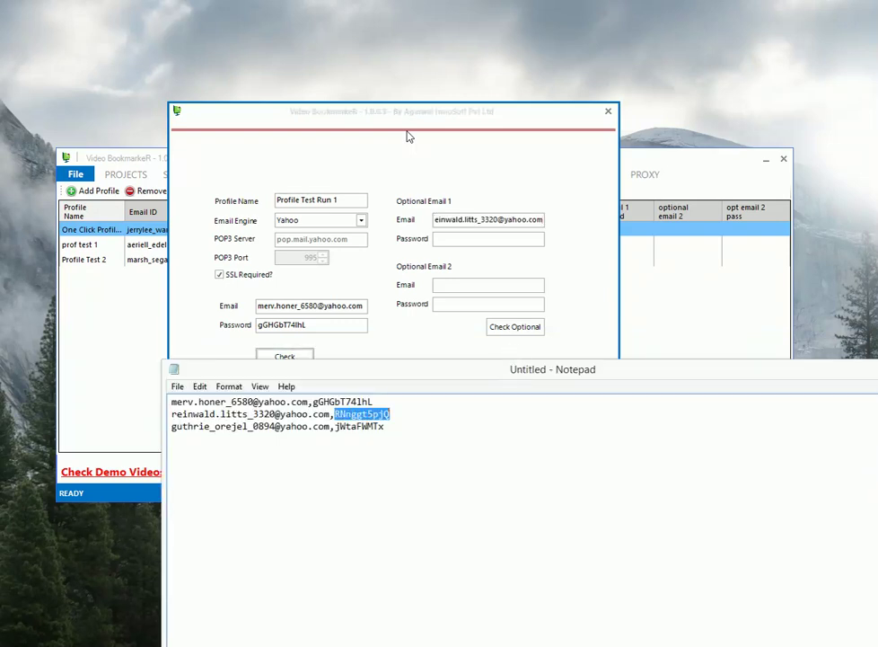
{"action": "key", "text": "ctrl+c"}
{"action": "key", "text": "alt+Tab"}
{"action": "key", "text": "Tab"}
{"action": "key", "text": "ctrl+v"}
- Fill Optional Email 2 and its password with the third account, then run Check Optional
{"action": "key", "text": "alt+Tab"}
{"action": "key", "text": "Down"}
{"action": "key", "text": "Down"}
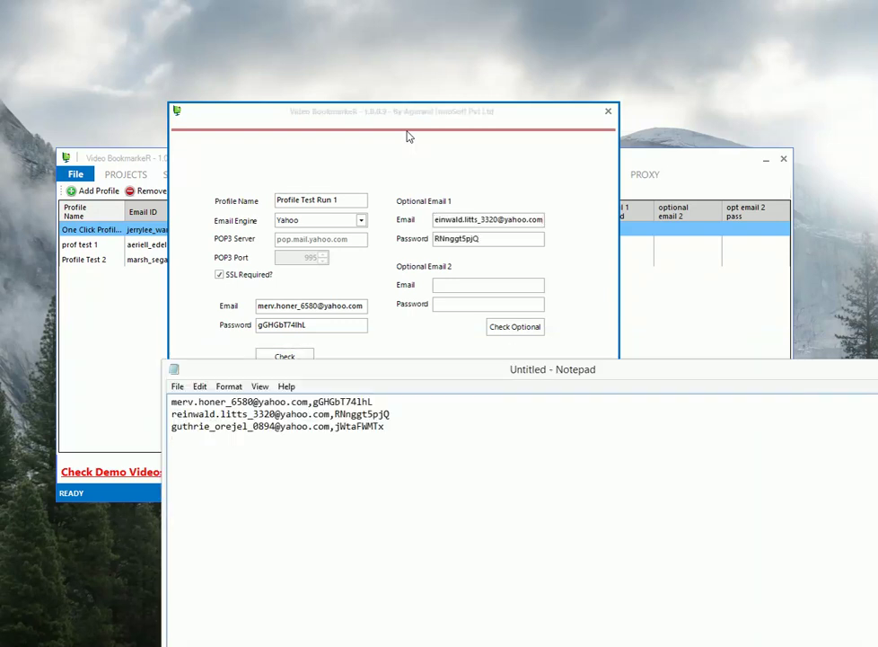
{"action": "key", "text": "Up"}
{"action": "key", "text": "ctrl+shift+Right"}
{"action": "key", "text": "ctrl+shift+Right"}
{"action": "key", "text": "ctrl+shift+Right"}
{"action": "key", "text": "ctrl+shift+Right"}
{"action": "key", "text": "ctrl+shift+Right"}
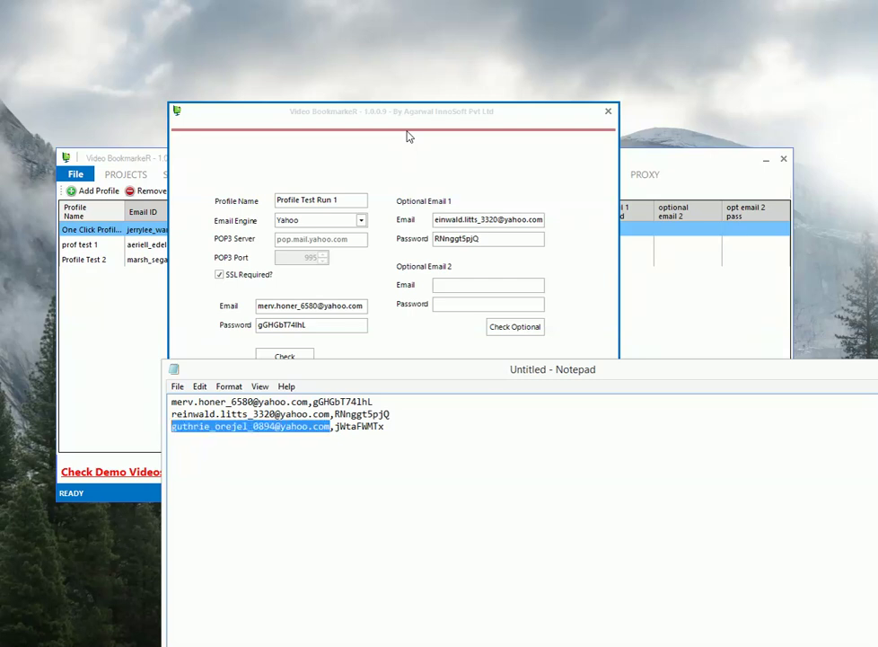
{"action": "key", "text": "ctrl+c"}
{"action": "key", "text": "alt+Tab"}
{"action": "key", "text": "Tab"}
{"action": "key", "text": "ctrl+v"}
{"action": "key", "text": "alt+Tab"}
{"action": "key", "text": "Down"}
{"action": "key", "text": "Up"}
{"action": "key", "text": "End"}
{"action": "key", "text": "ctrl+shift+Left"}
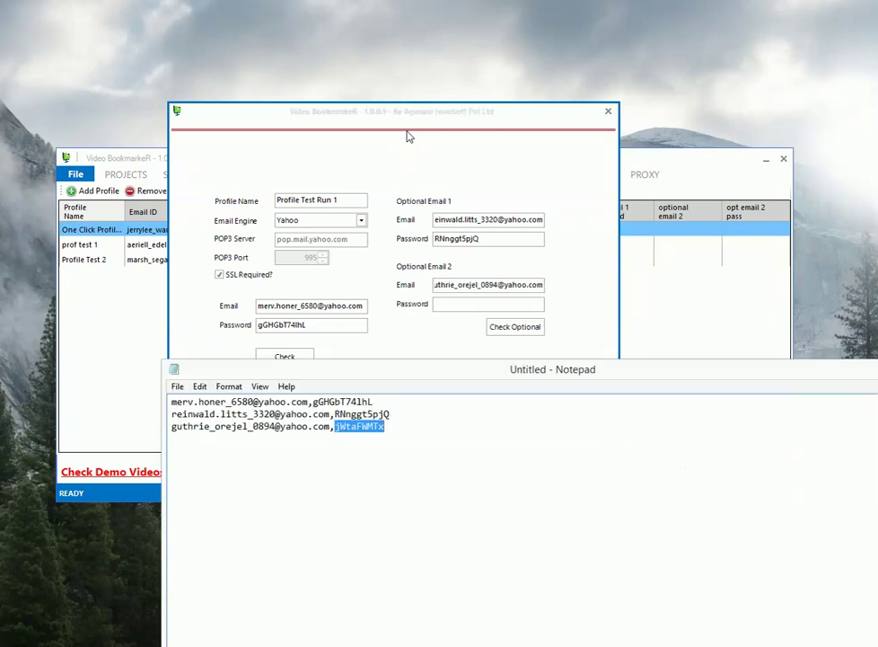
{"action": "key", "text": "ctrl+c"}
{"action": "key", "text": "alt+Tab"}
{"action": "key", "text": "Tab"}
{"action": "key", "text": "ctrl+v"}
{"action": "key", "text": "Tab"}
{"action": "key", "text": "Return"}
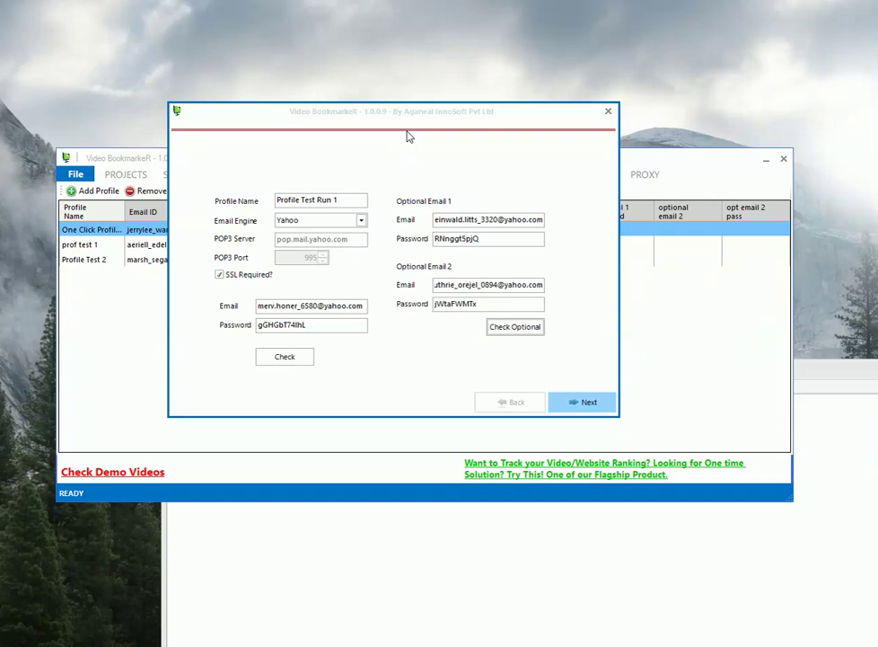
- Advance to the profile's names page, where a first and last name are filled in
{"action": "key", "text": "Return"}
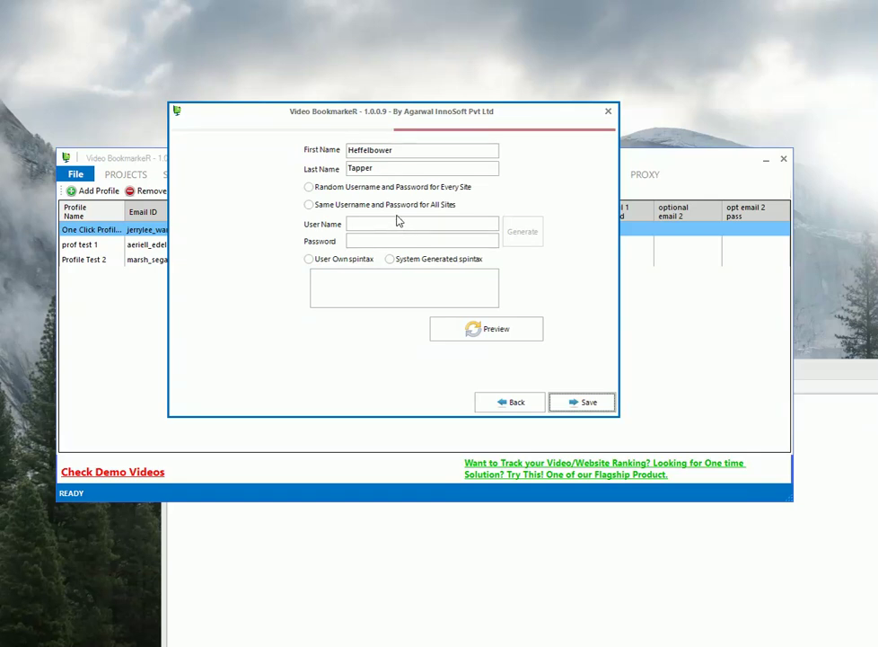
- Use one generated username and password for all sites, trimming an extra letter from the username
{"action": "left_click", "coordinate": [395, 205]}
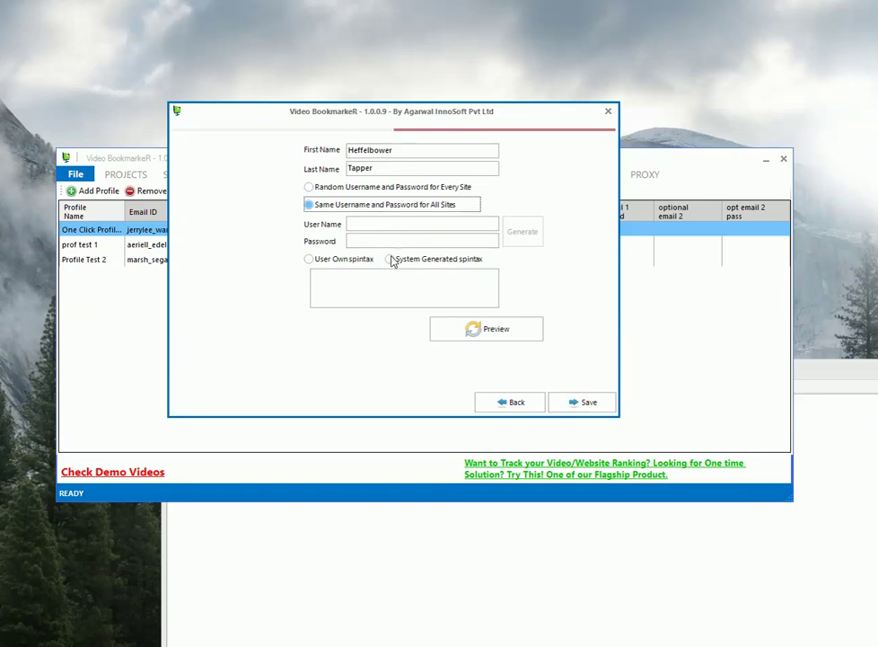
{"action": "key", "text": "Return"}
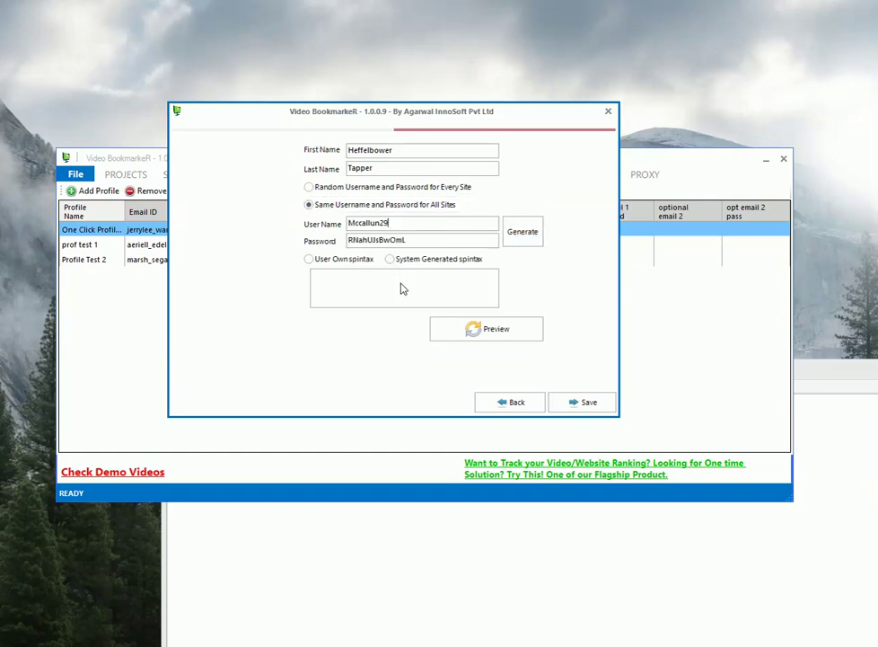
{"action": "key", "text": "BackSpace"}
{"action": "key", "text": "ctrl+a"}
{"action": "key", "text": "End"}
{"action": "key", "text": "Tab"}
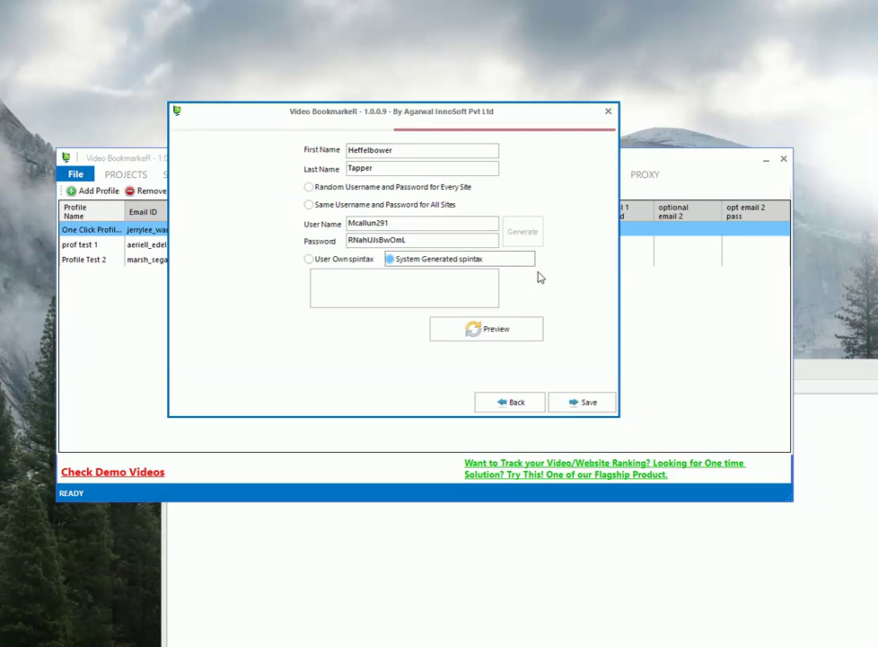
- Choose System Generated spintax, append another digit group, and preview several sample usernames
{"action": "key", "text": "space"}
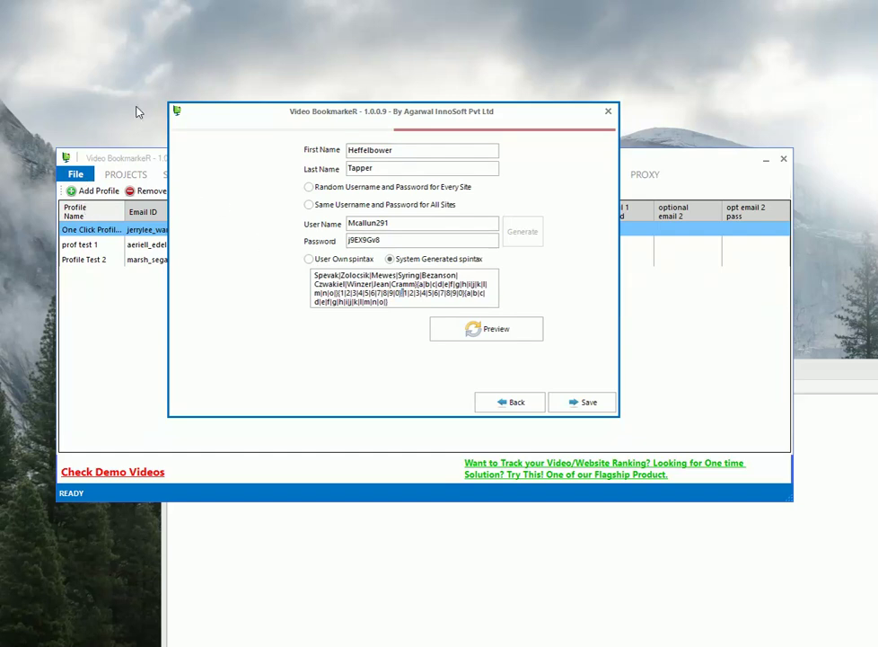
{"action": "key", "text": "shift+Right"}
{"action": "key", "text": "shift+Right"}
{"action": "key", "text": "shift+Right"}
{"action": "key", "text": "shift+Right"}
{"action": "key", "text": "shift+Right"}
{"action": "key", "text": "shift+Right"}
{"action": "key", "text": "shift+Right"}
{"action": "key", "text": "shift+Right"}
{"action": "key", "text": "shift+Right"}
{"action": "key", "text": "shift+Right"}
{"action": "key", "text": "shift+Right"}
{"action": "key", "text": "shift+Right"}
{"action": "key", "text": "shift+Right"}
{"action": "key", "text": "shift+Right"}
{"action": "key", "text": "shift+Right"}
{"action": "key", "text": "shift+Right"}
{"action": "key", "text": "shift+Right"}
{"action": "key", "text": "shift+Right"}
{"action": "key", "text": "shift+Right"}
{"action": "key", "text": "shift+Right"}
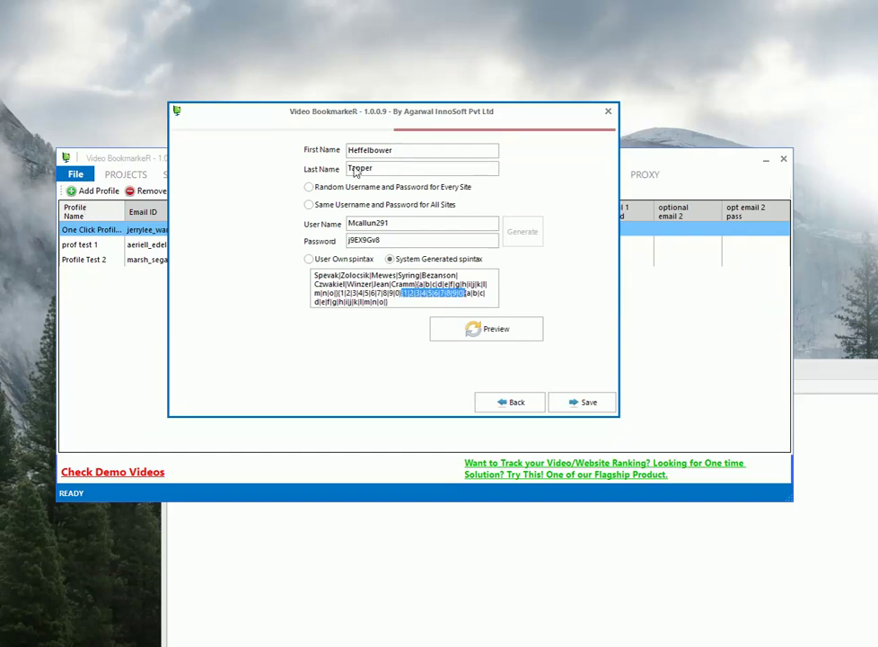
{"action": "key", "text": "ctrl+v"}
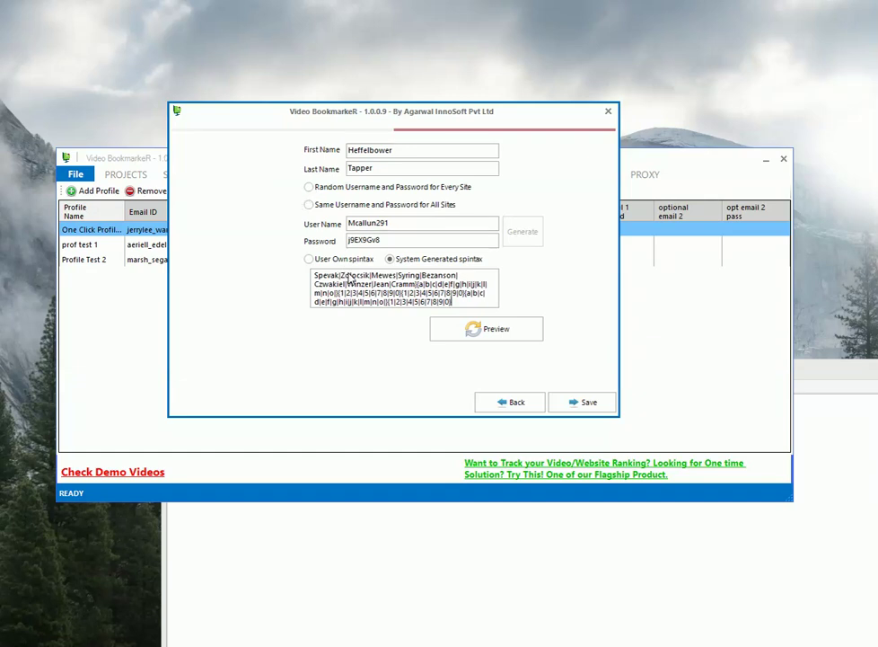
{"action": "key", "text": "Tab"}
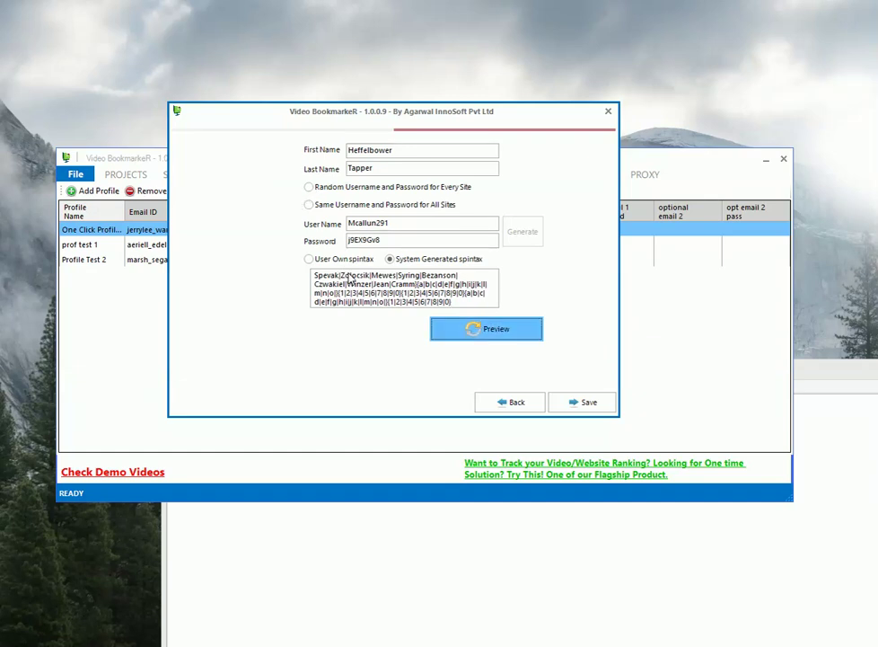
{"action": "key", "text": "Return"}
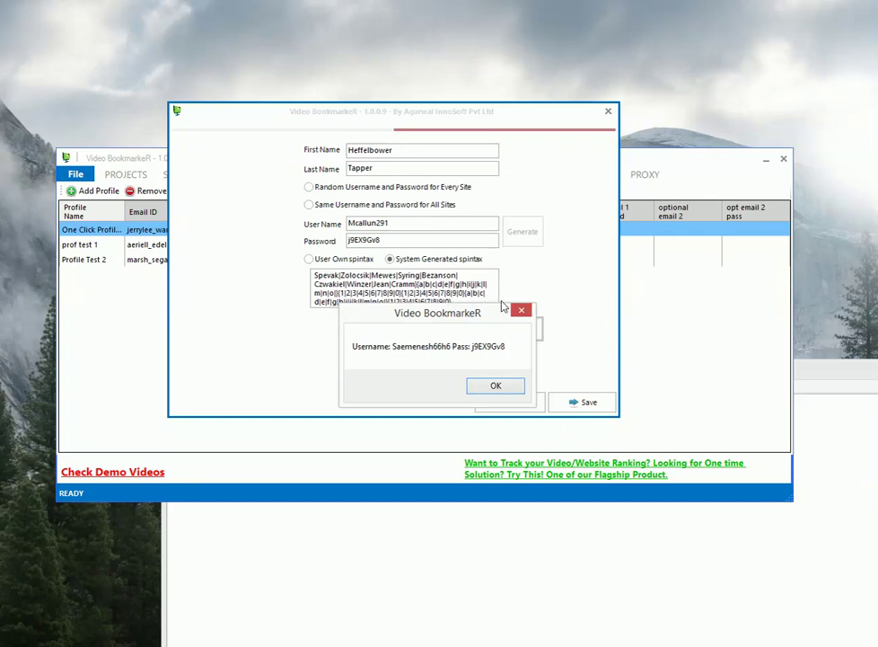
{"action": "left_click", "coordinate": [498, 386]}
{"action": "left_click", "coordinate": [574, 402]}
{"action": "key", "text": "Return"}
{"action": "key", "text": "Return"}
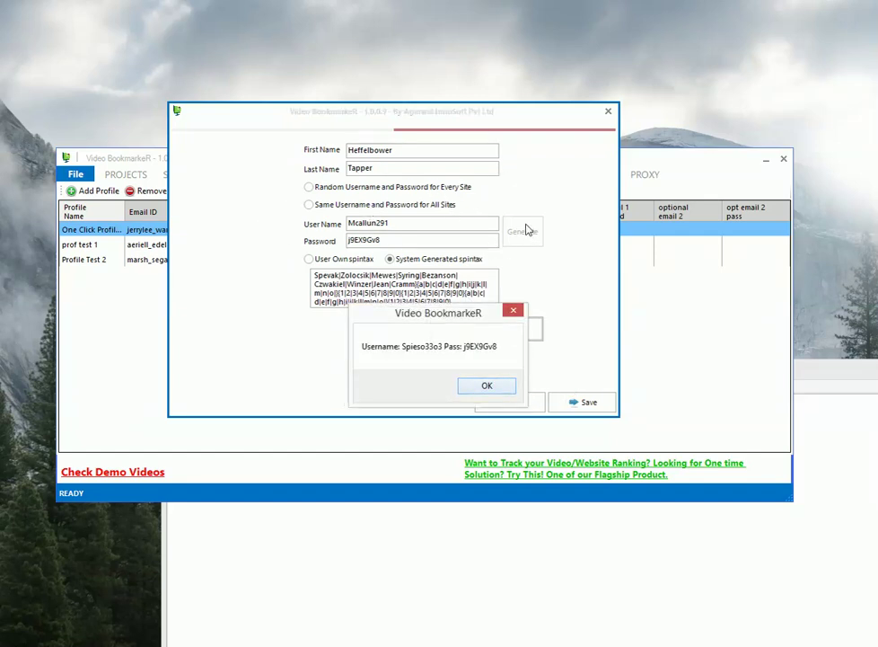
{"action": "key", "text": "Return"}
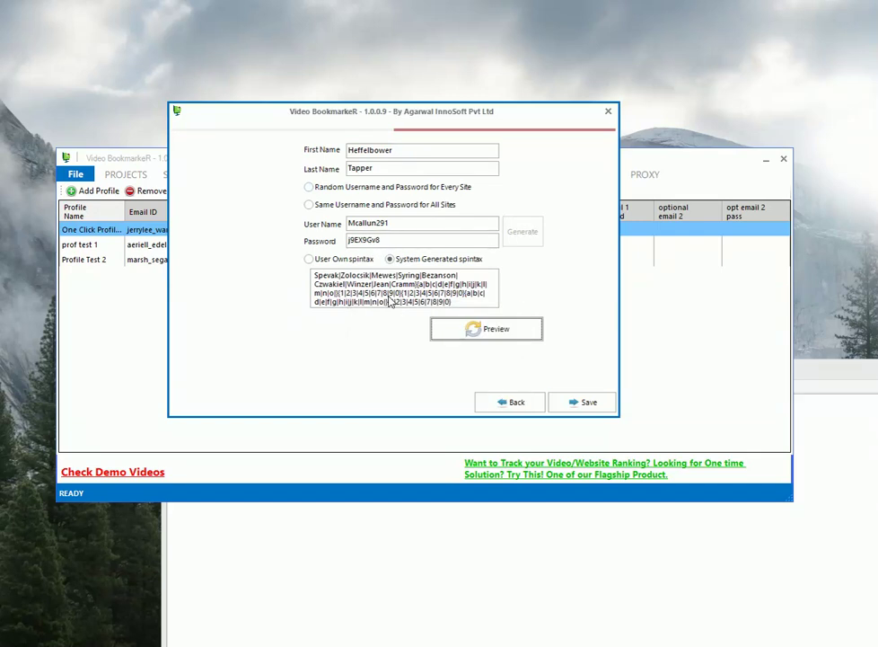
- Save Profile Test Run 1 to the profiles list and return to the projects page
{"action": "key", "text": "Tab"}
{"action": "key", "text": "Return"}
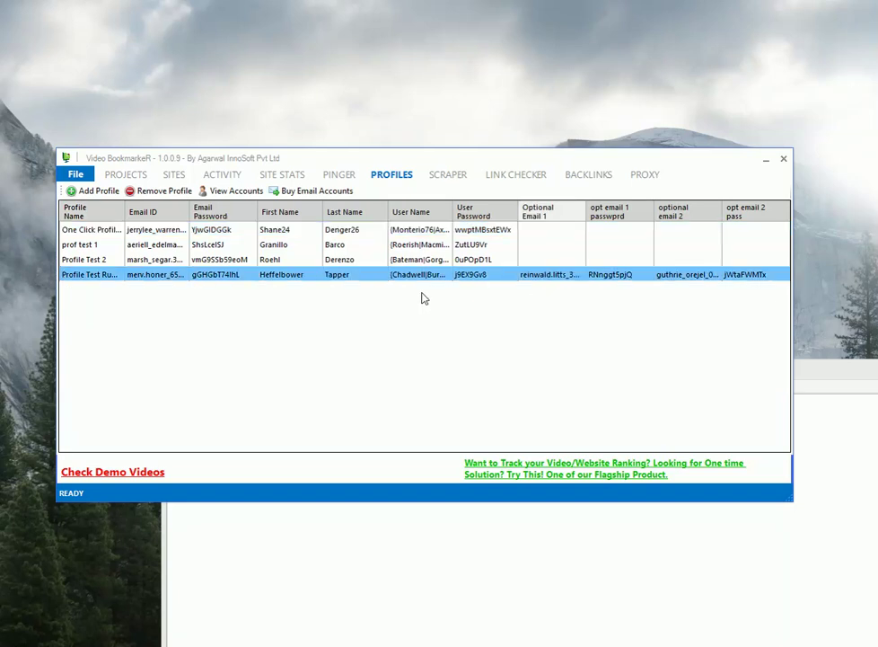
{"action": "left_click", "coordinate": [125, 174]}
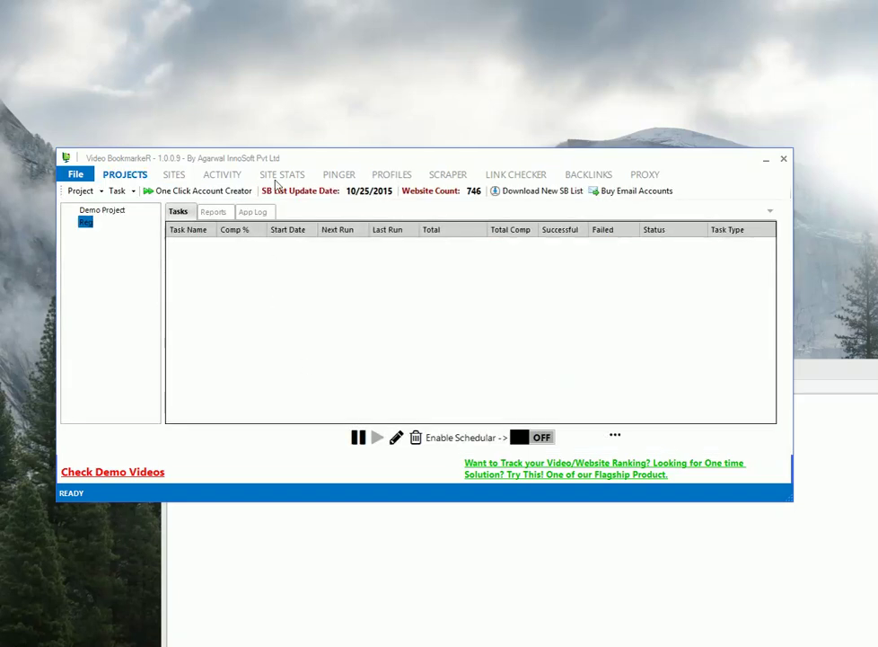
{"action": "key", "text": "alt+f"}
- In Settings' Captcha Setting, choose Decaptcher as the captcha service
{"action": "key", "text": "Down"}
{"action": "key", "text": "Return"}
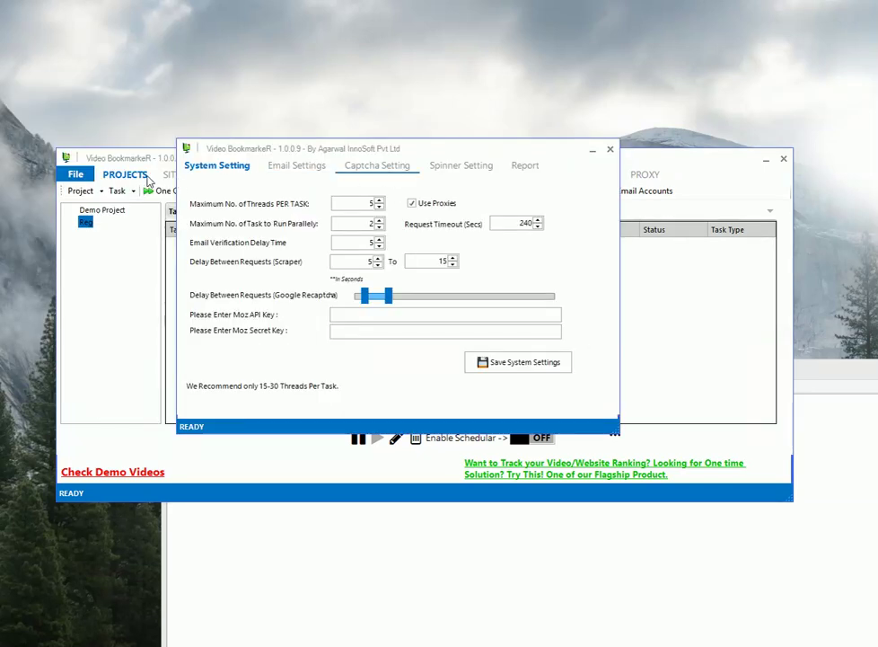
{"action": "key", "text": "ctrl+Tab"}
{"action": "key", "text": "ctrl+Tab"}
{"action": "key", "text": "alt+Down"}
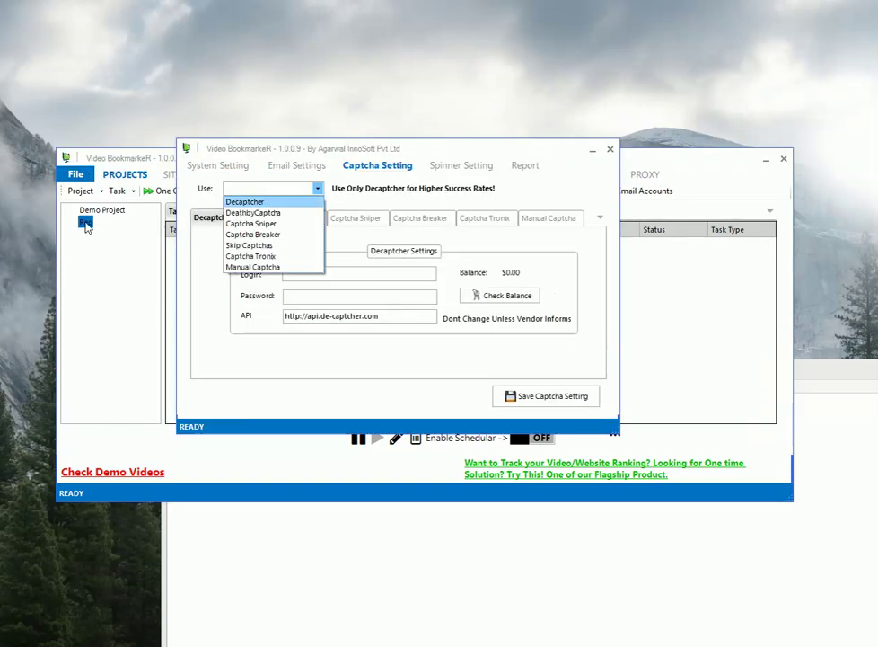
{"action": "key", "text": "Return"}
- Enter the Decaptcher login and password, confirm the 5.56659984588623 balance, and save the captcha settings
{"action": "key", "text": "Tab"}
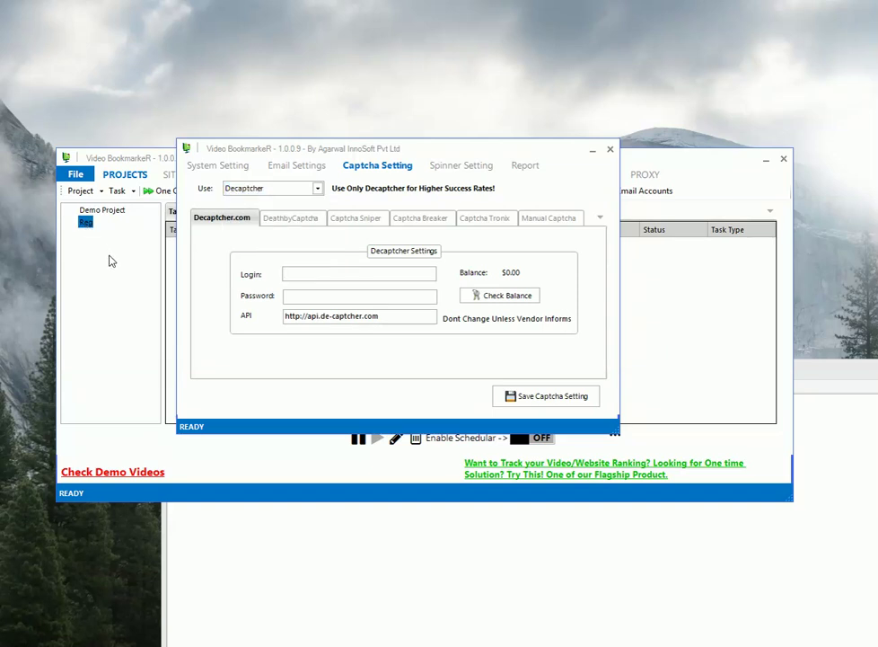
{"action": "type", "text": "yogesh12"}
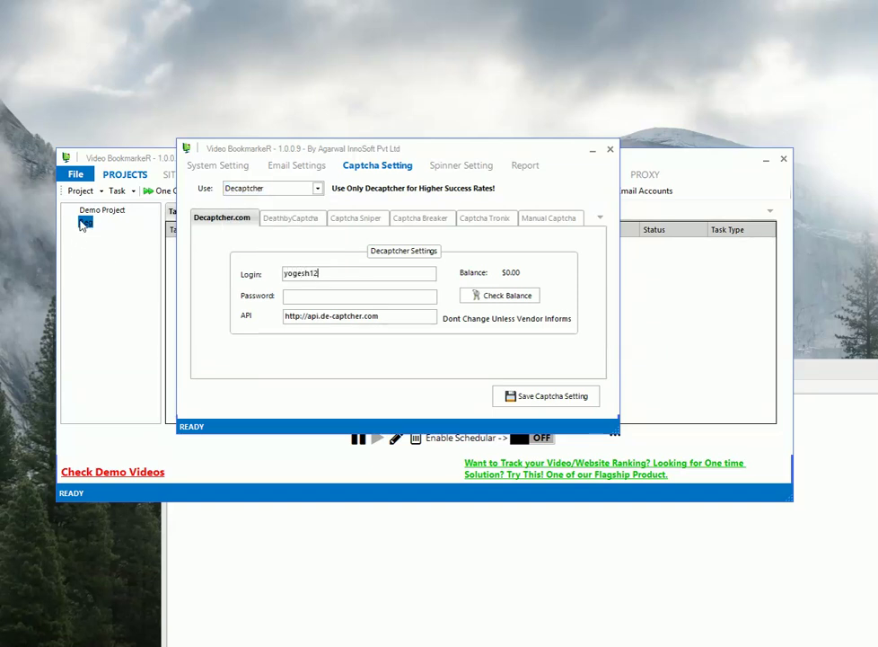
{"action": "key", "text": "Tab"}
{"action": "type", "text": "******"}
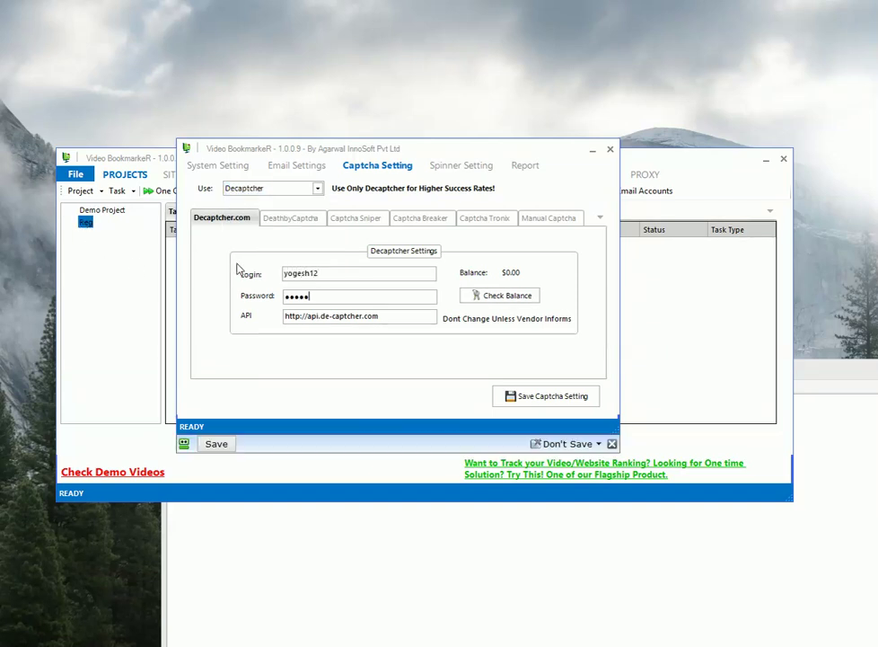
{"action": "key", "text": "Return"}
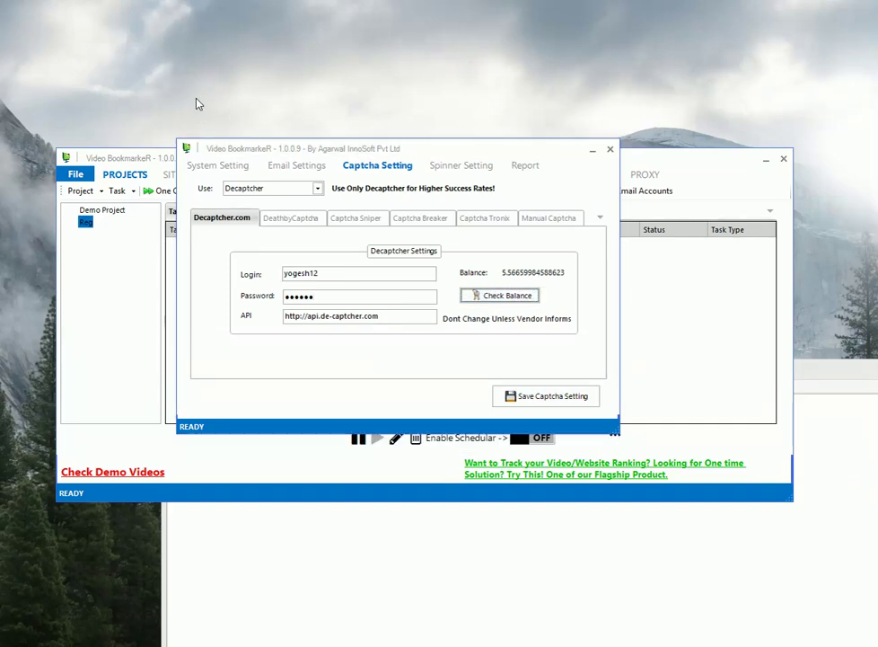
{"action": "key", "text": "Return"}
- Set 10 threads per task, proxies off, timeout 300 and email verification delay 1
{"action": "key", "text": "ctrl+shift+Tab"}
{"action": "key", "text": "ctrl+shift+Tab"}
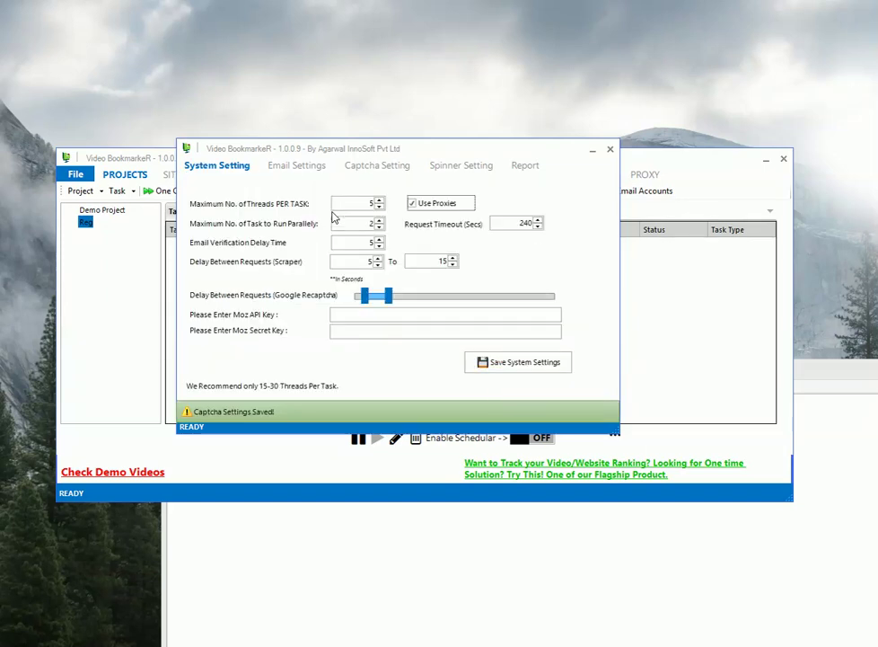
{"action": "key", "text": "Tab"}
{"action": "type", "text": "10"}
{"action": "key", "text": "Tab"}
{"action": "key", "text": "space"}
{"action": "key", "text": "Tab"}
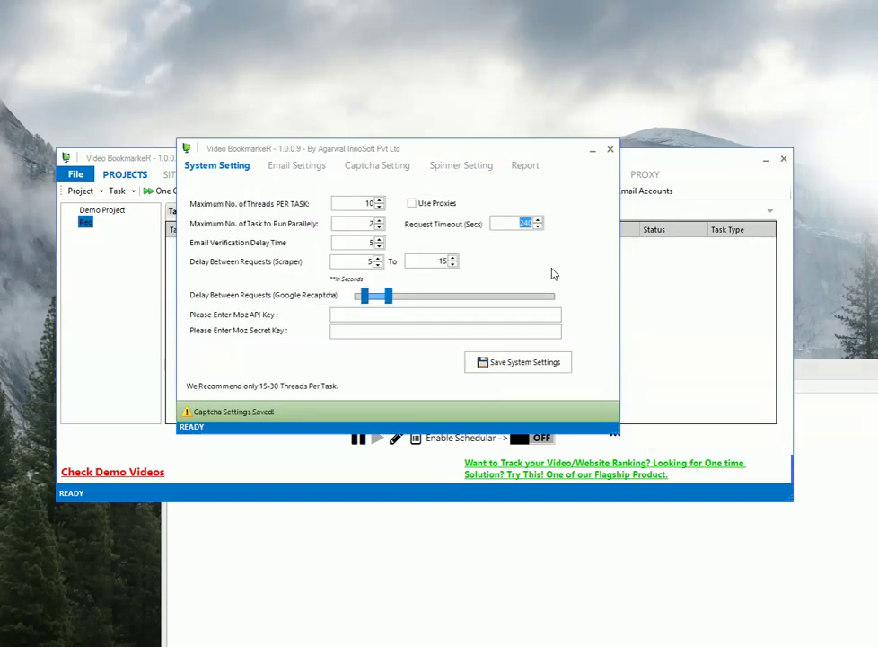
{"action": "type", "text": "300"}
{"action": "key", "text": "Tab"}
{"action": "type", "text": "1"}
- Widen the Google Recaptcha delay range, save the system settings, and close the window
{"action": "key", "text": "Tab"}
{"action": "key", "text": "Right"}
{"action": "key", "text": "Right"}
{"action": "key", "text": "Right"}
{"action": "key", "text": "Right"}
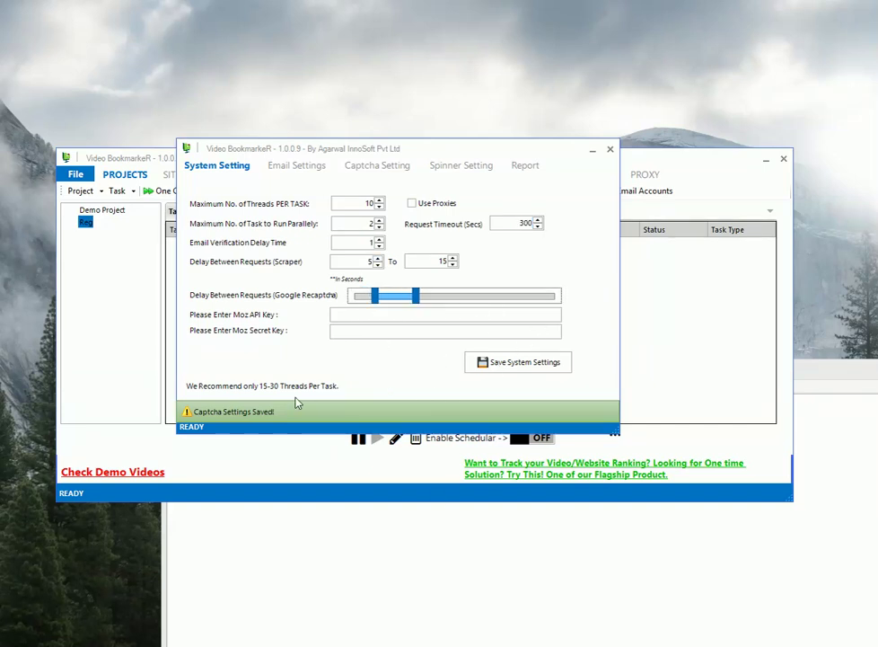
{"action": "key", "text": "Right"}
{"action": "key", "text": "Right"}
{"action": "key", "text": "Right"}
{"action": "key", "text": "Right"}
{"action": "key", "text": "Right"}
{"action": "key", "text": "Right"}
{"action": "key", "text": "Left"}
{"action": "key", "text": "Left"}
{"action": "key", "text": "Left"}
{"action": "key", "text": "Left"}
{"action": "key", "text": "Tab"}
{"action": "key", "text": "Return"}
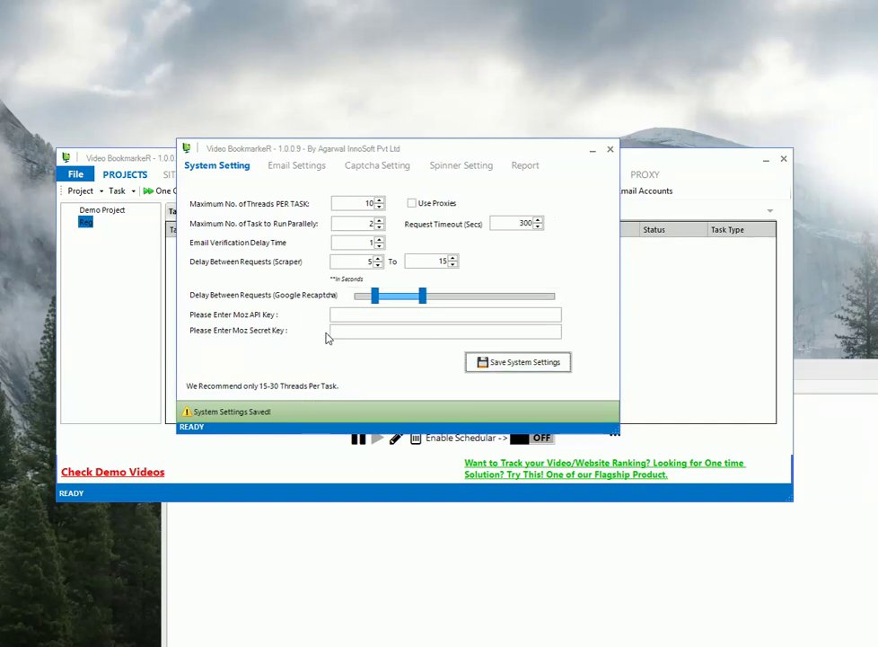
{"action": "left_click", "coordinate": [610, 149]}
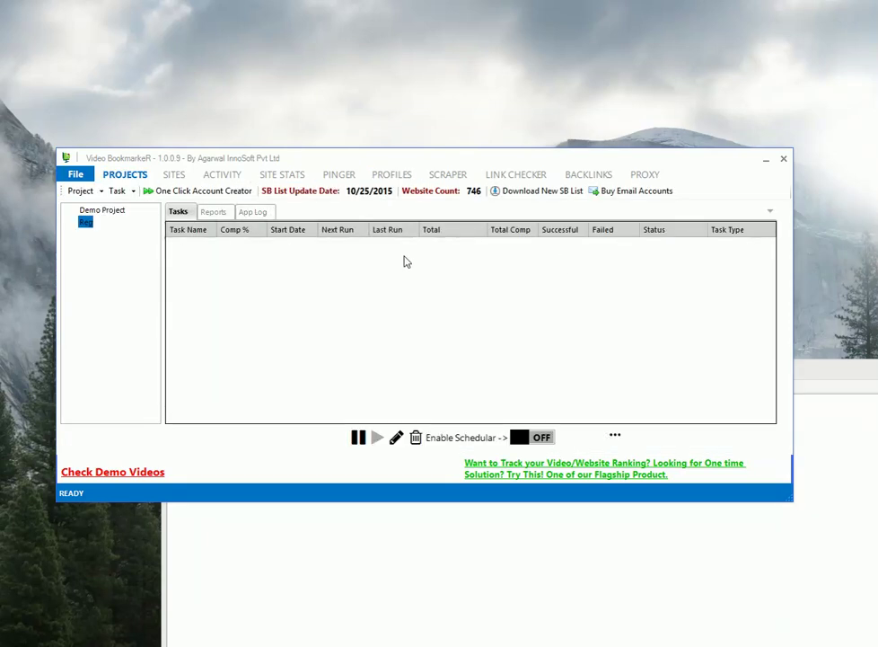
- Add an Account Creation Task to the Reg project and move its window fully into view
{"action": "key", "text": "shift+F10"}
{"action": "key", "text": "Up"}
{"action": "key", "text": "Right"}
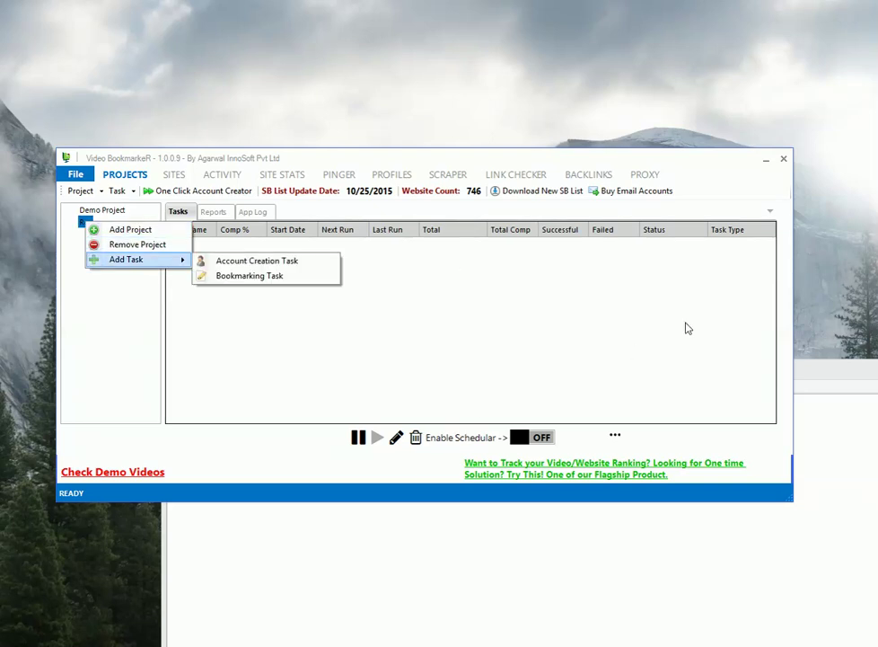
{"action": "key", "text": "Escape"}
{"action": "key", "text": "Escape"}
{"action": "key", "text": "shift+F10"}
{"action": "key", "text": "Down"}
{"action": "key", "text": "Down"}
{"action": "key", "text": "Down"}
{"action": "key", "text": "Right"}
{"action": "key", "text": "Down"}
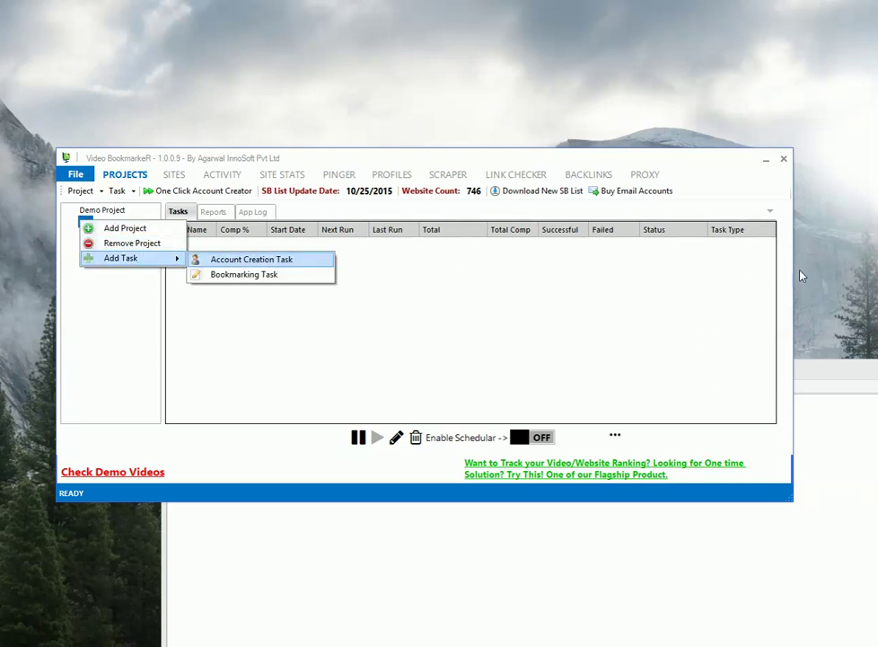
{"action": "key", "text": "Return"}
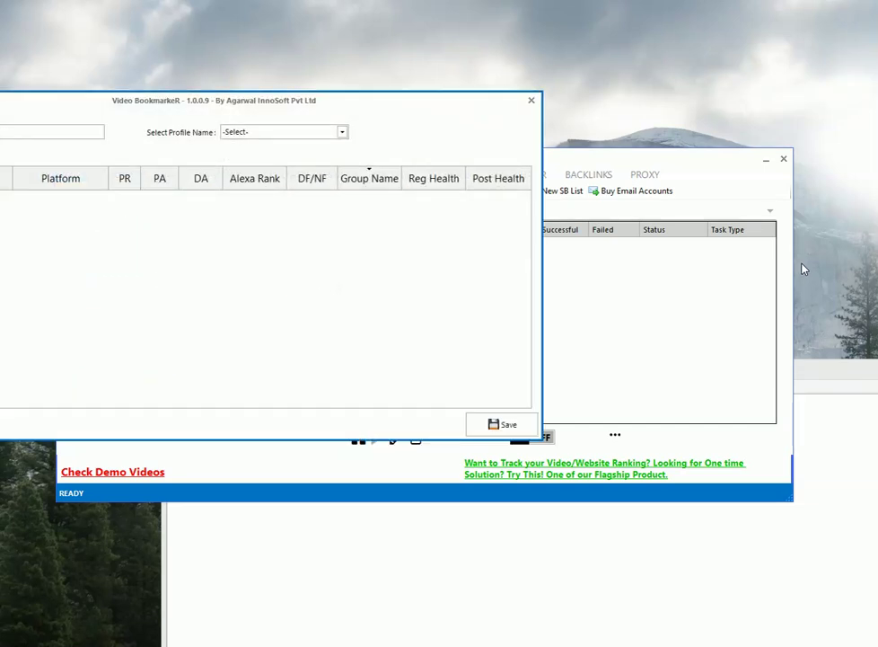
{"action": "key", "text": "alt+space"}
{"action": "key", "text": "m"}
{"action": "key", "text": "Left"}
{"action": "key", "text": "Left"}
{"action": "key", "text": "Left"}
{"action": "key", "text": "Return"}
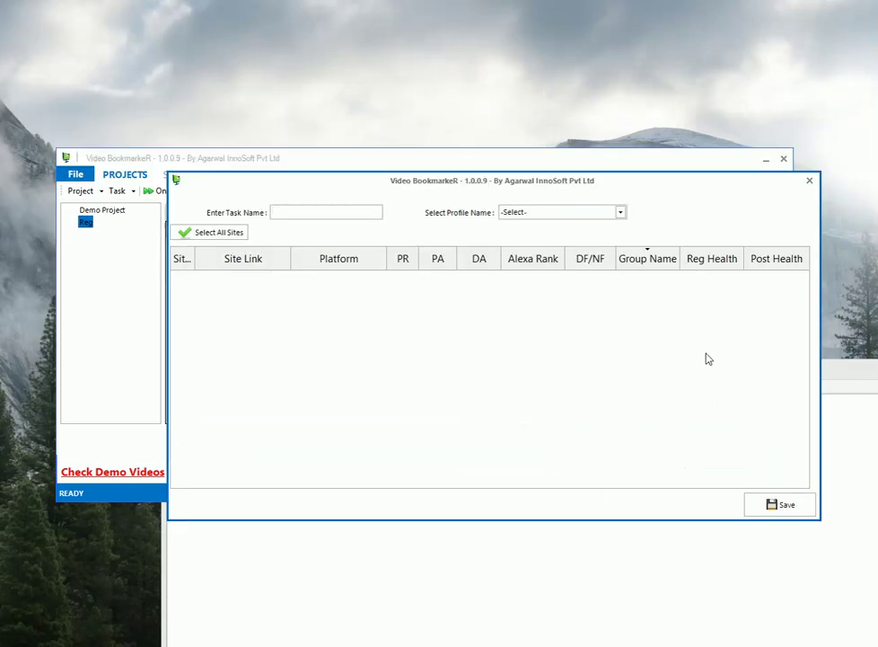
- Name the task 'Reg Run 1', choose Profile Test Run 1, and browse its loaded Pligg sites
{"action": "type", "text": "Reg Run 1"}
{"action": "key", "text": "Tab"}
{"action": "key", "text": "alt+Down"}
{"action": "key", "text": "Down"}
{"action": "key", "text": "Down"}
{"action": "key", "text": "Down"}
{"action": "key", "text": "Down"}
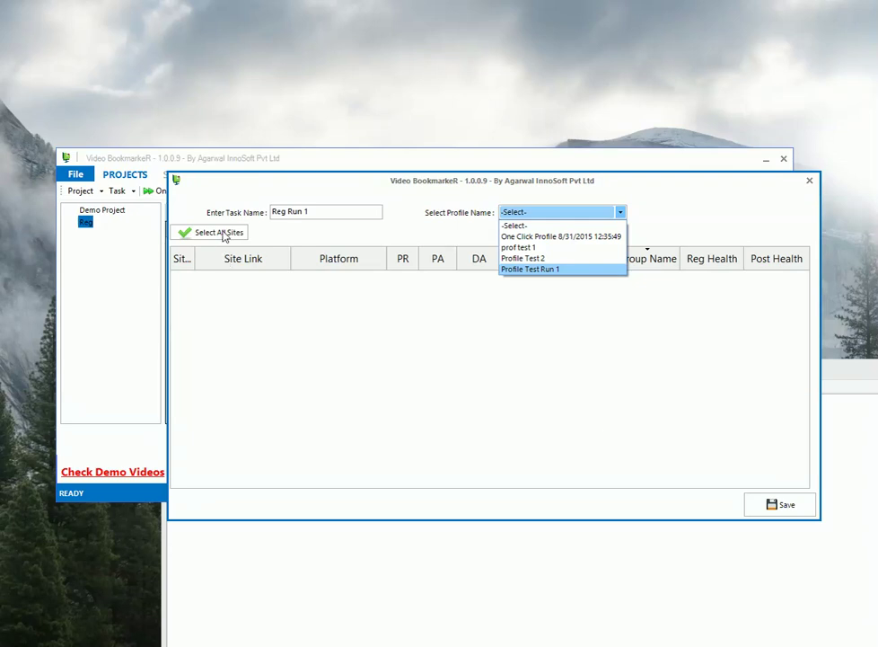
{"action": "key", "text": "Return"}
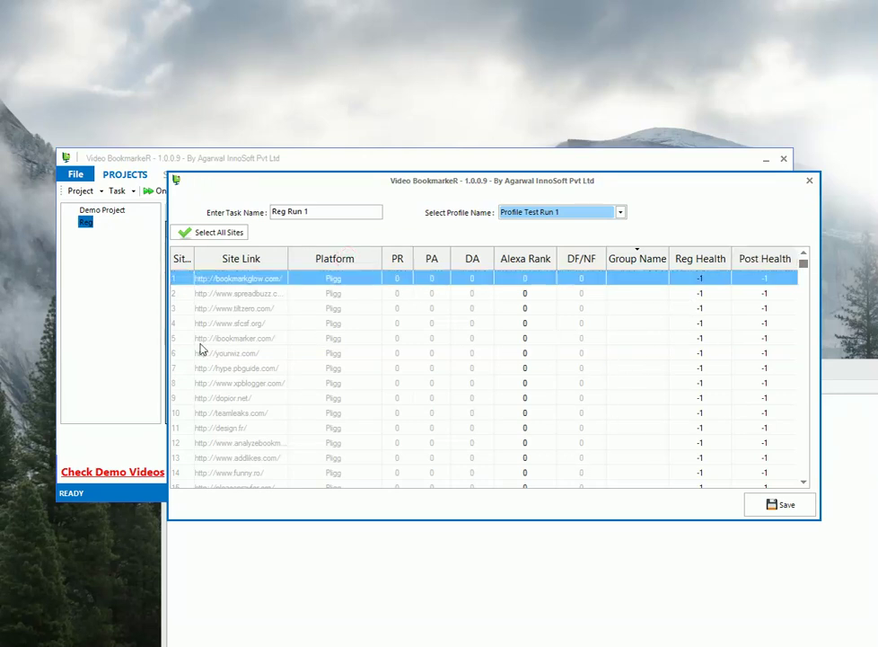
{"action": "scroll", "coordinate": [199, 331], "scroll_direction": "down", "scroll_amount": 10}
{"action": "scroll", "coordinate": [304, 333], "scroll_direction": "down", "scroll_amount": 20}
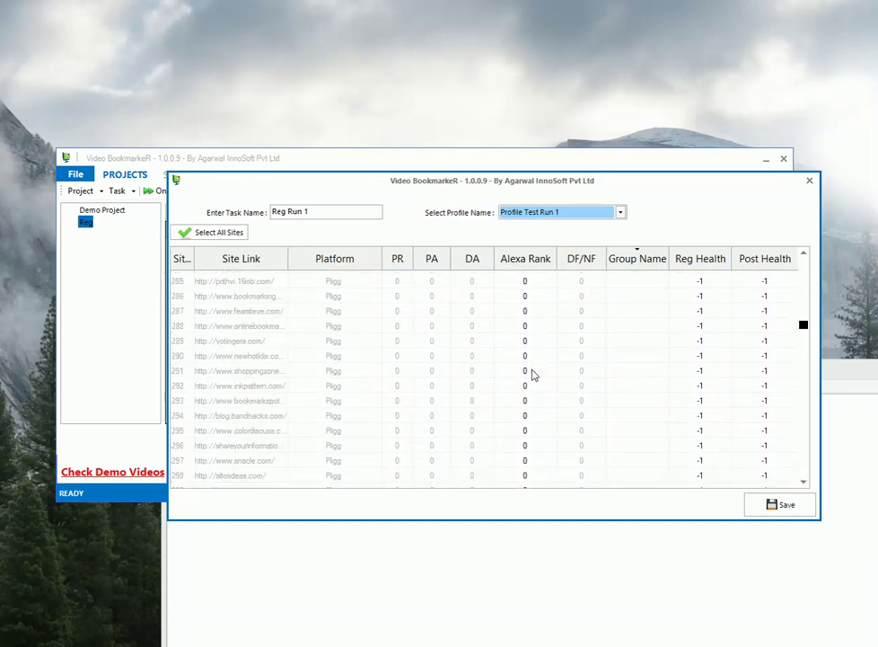
{"action": "key", "text": "ctrl+Home"}
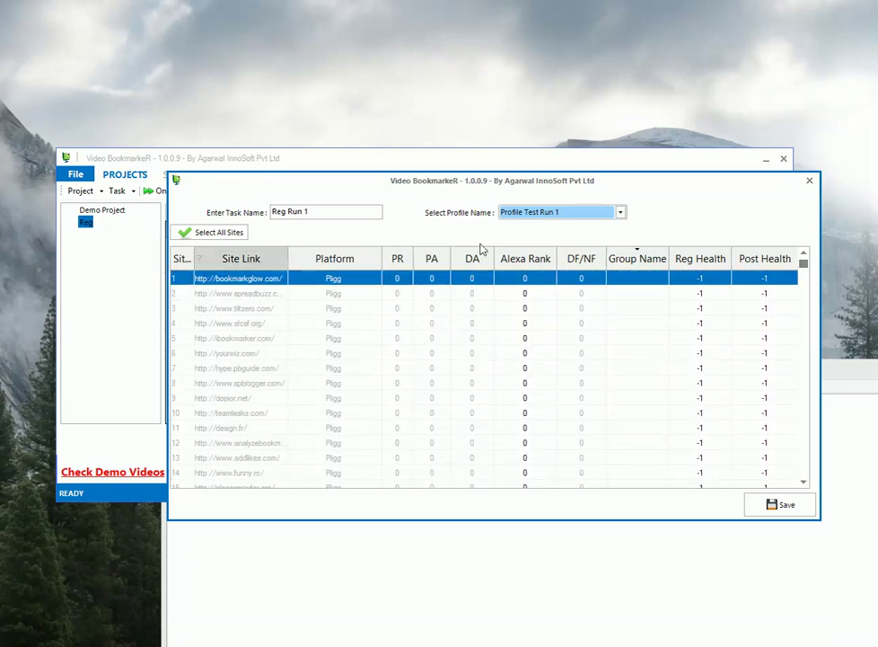
- Select all 839 sites and save them to the Reg Run 1 task
{"action": "key", "text": "Tab"}
{"action": "key", "text": "space"}
{"action": "key", "text": "Tab"}
{"action": "key", "text": "Tab"}
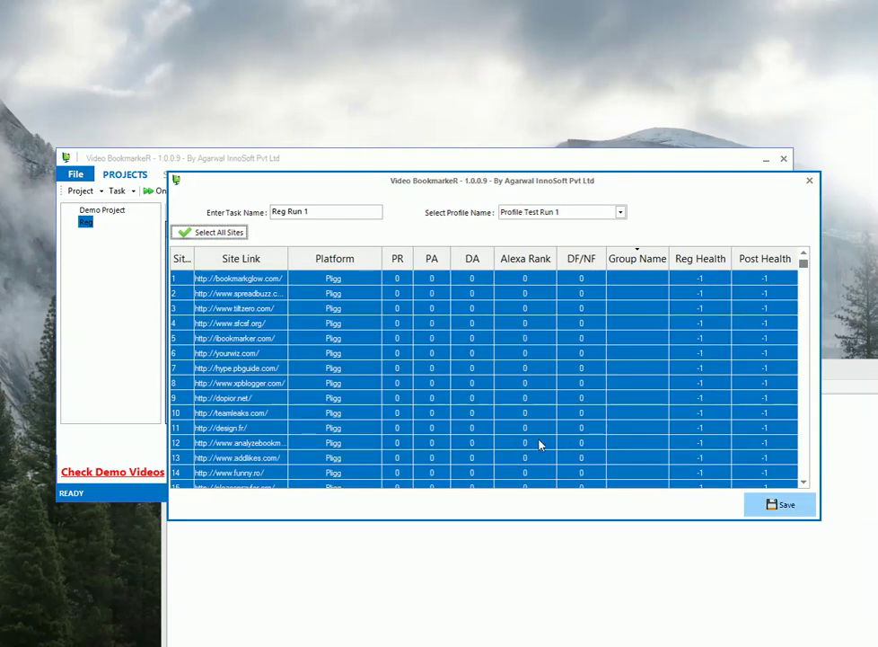
{"action": "key", "text": "Return"}
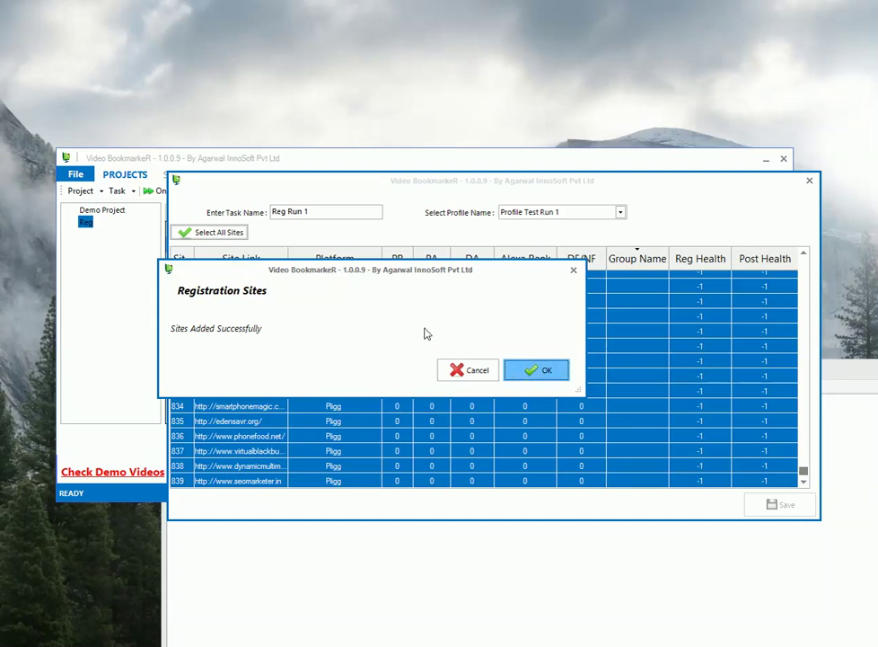
- Acknowledge 'Sites Added Successfully' so the task window closes and Reg Run 1 starts working
{"action": "key", "text": "Return"}
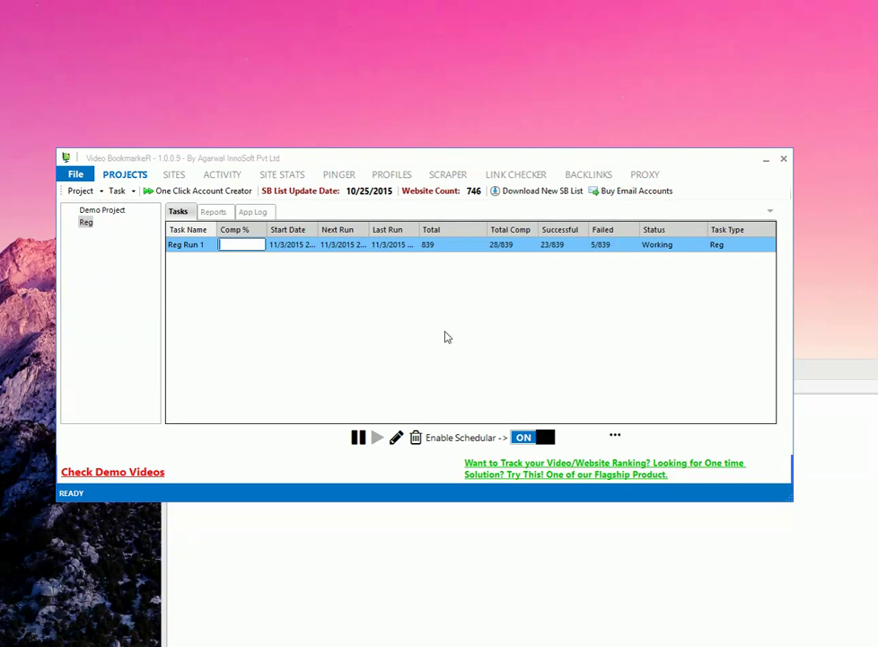
{"action": "left_click", "coordinate": [203, 36]}
- Let Reg Run 1 run to 45 of 839 sites completed (39 successful, 6 failed)
{"action": "left_click", "coordinate": [509, 6]}
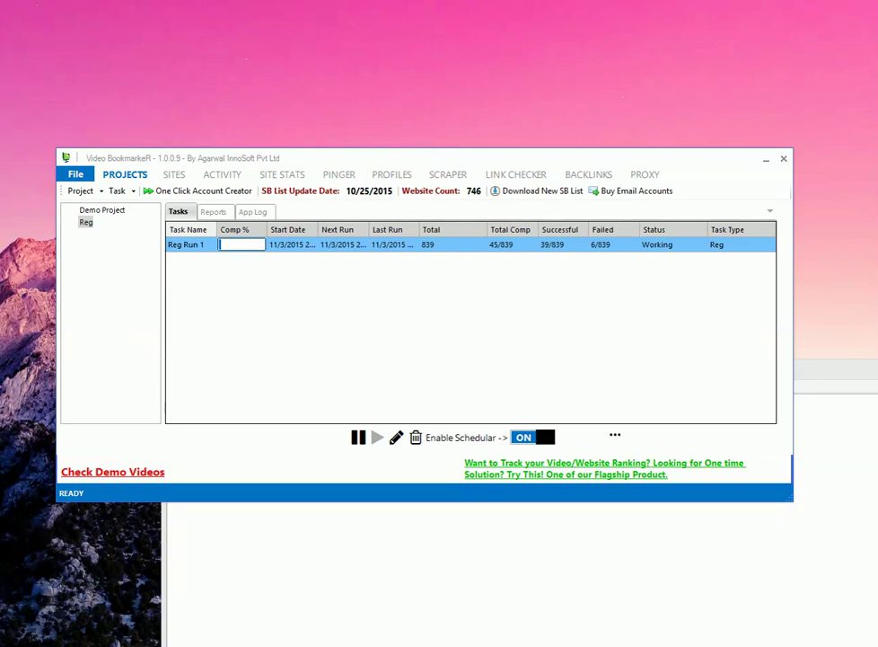
{"action": "right_click", "coordinate": [512, 245]}
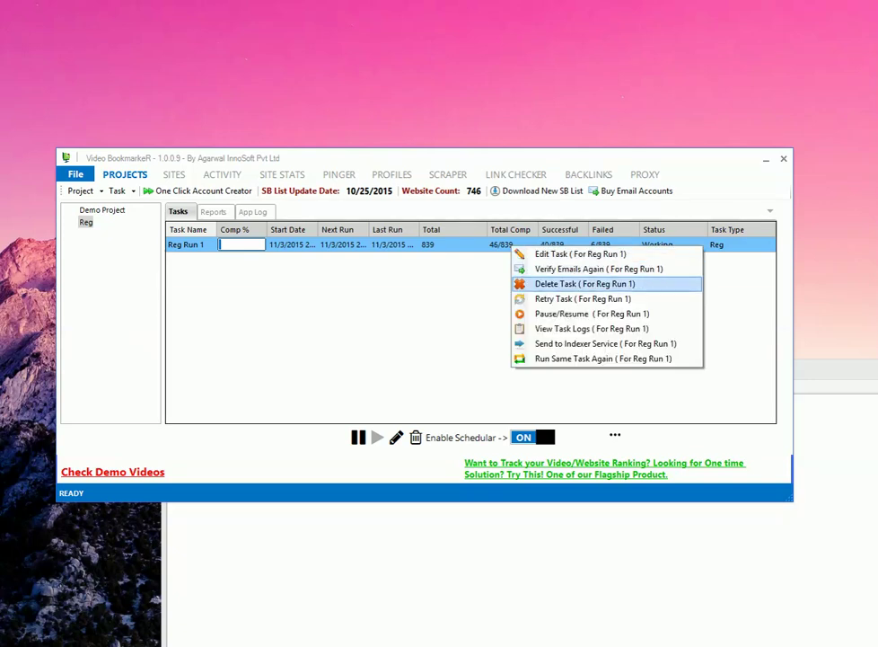
{"action": "left_click", "coordinate": [575, 328]}
{"action": "left_click_drag", "start_coordinate": [225, 137], "coordinate": [435, 172]}
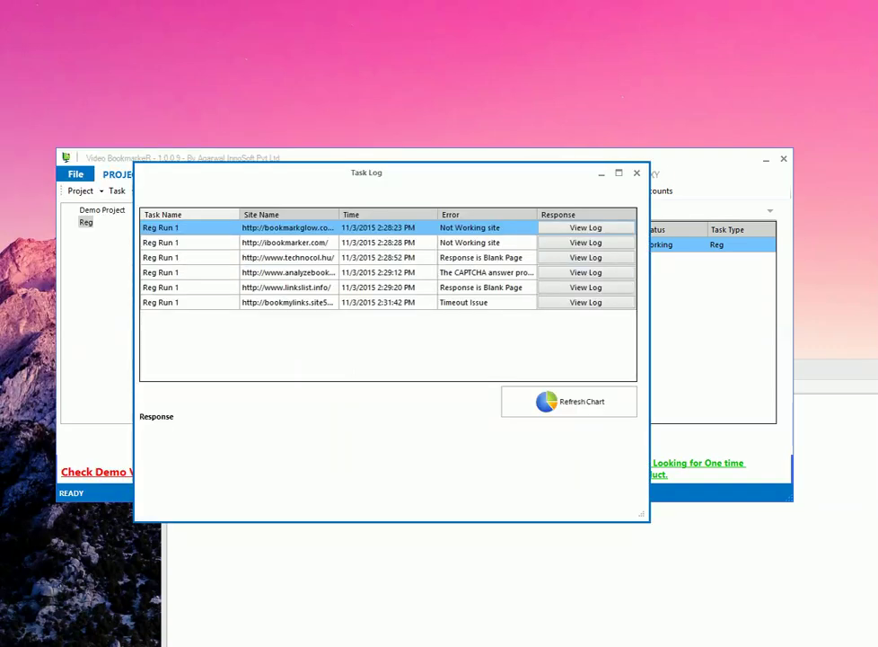
{"action": "left_click", "coordinate": [569, 401]}
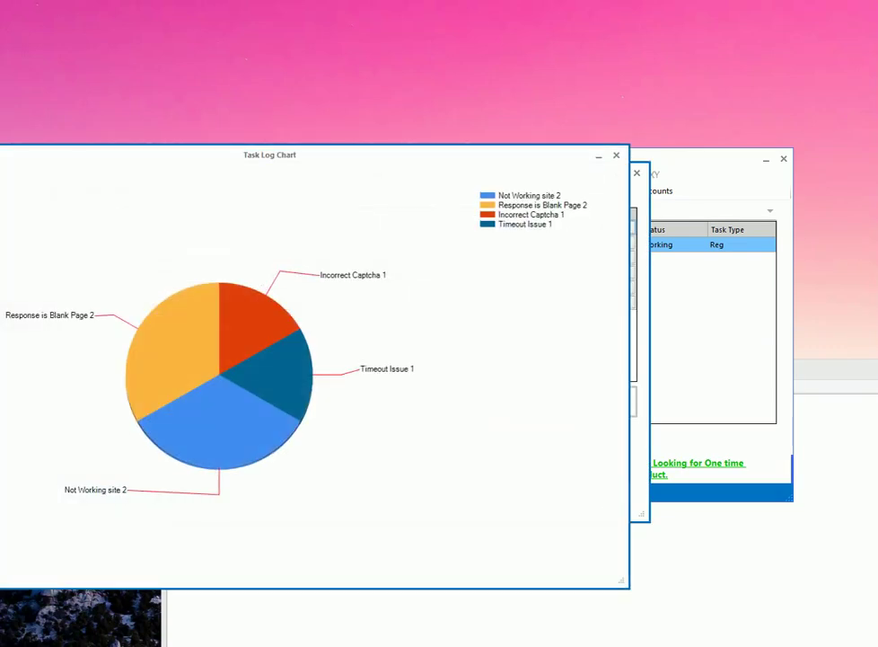
{"action": "left_click_drag", "start_coordinate": [269, 154], "coordinate": [405, 145]}
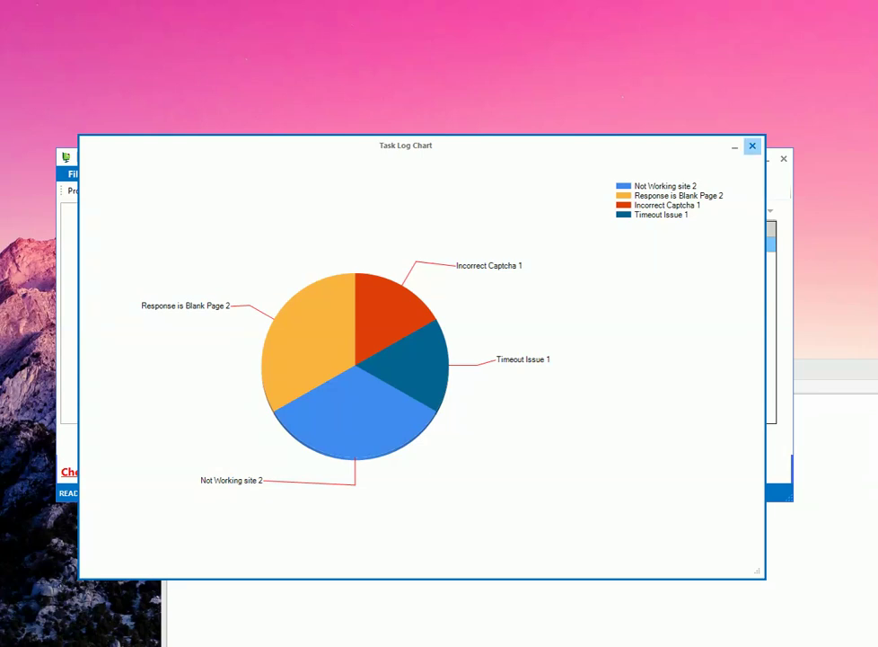
{"action": "left_click", "coordinate": [752, 145]}
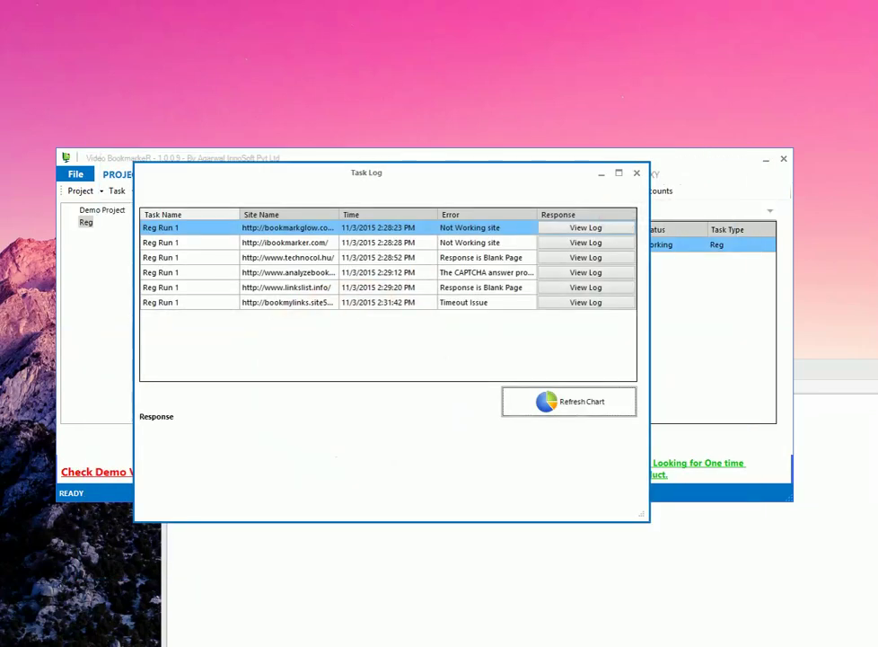
{"action": "key", "text": "alt+F4"}
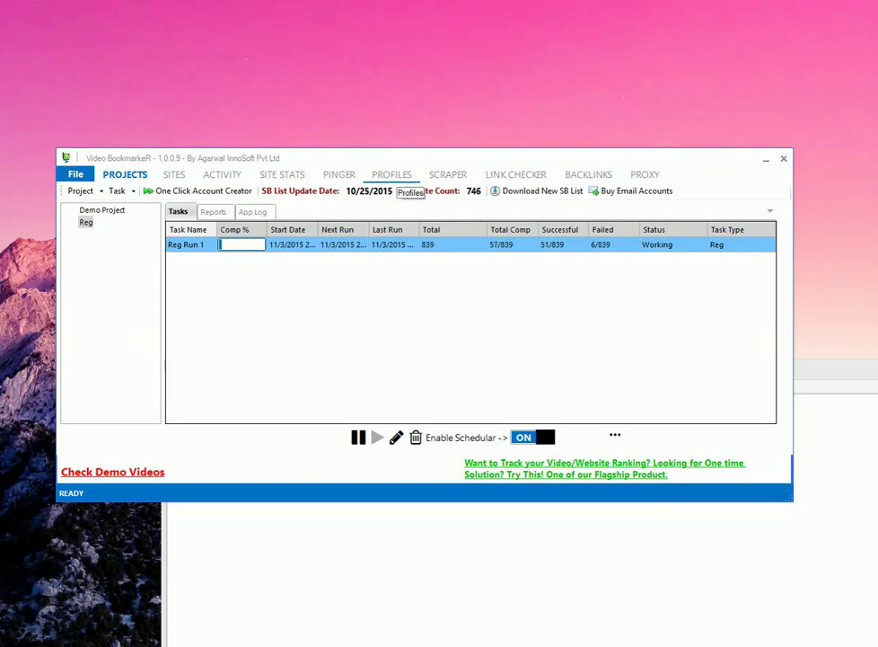
- From the PROFILES tab, view and scroll Profile Test Run 1's 54 created accounts, then close
{"action": "left_click", "coordinate": [392, 175]}
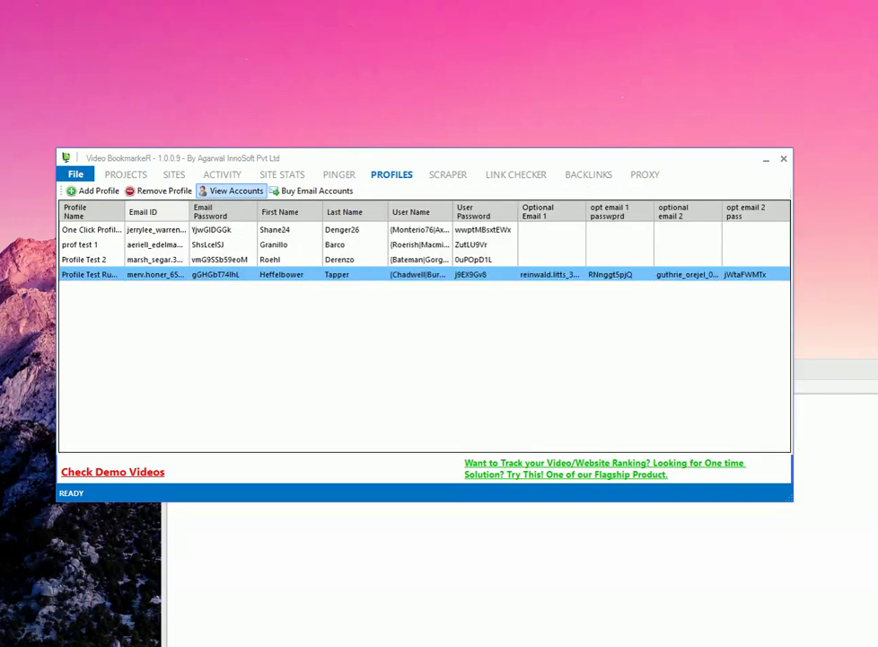
{"action": "left_click", "coordinate": [231, 190]}
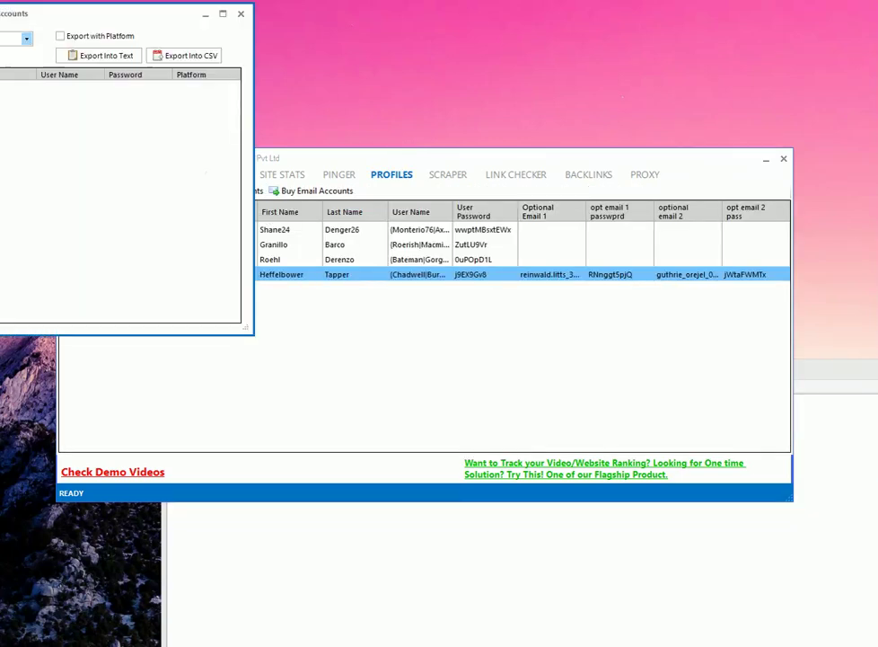
{"action": "left_click_drag", "start_coordinate": [135, 13], "coordinate": [567, 138]}
{"action": "left_click", "coordinate": [459, 163]}
{"action": "left_click", "coordinate": [334, 209]}
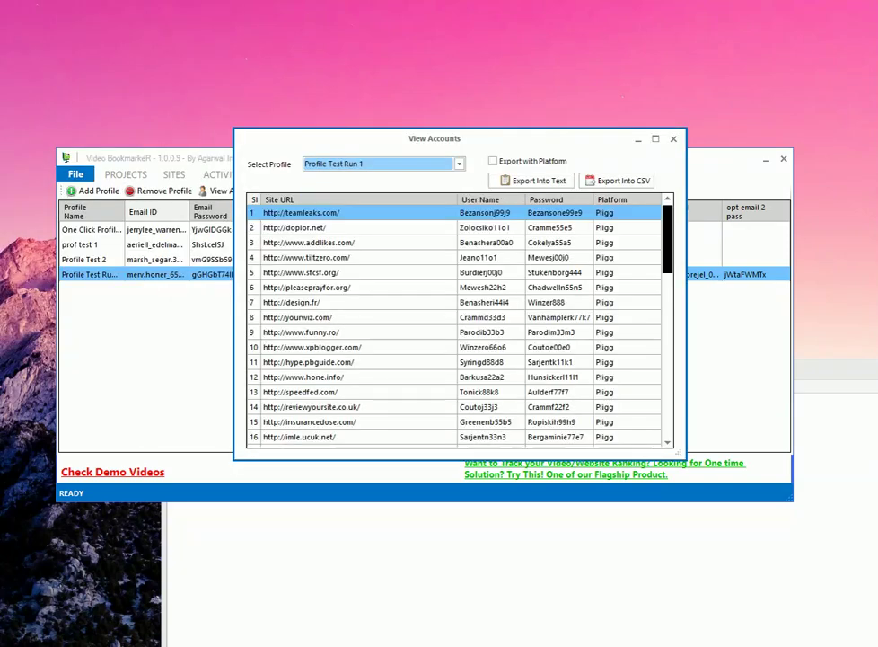
{"action": "scroll", "coordinate": [453, 323], "scroll_direction": "down", "scroll_amount": 8}
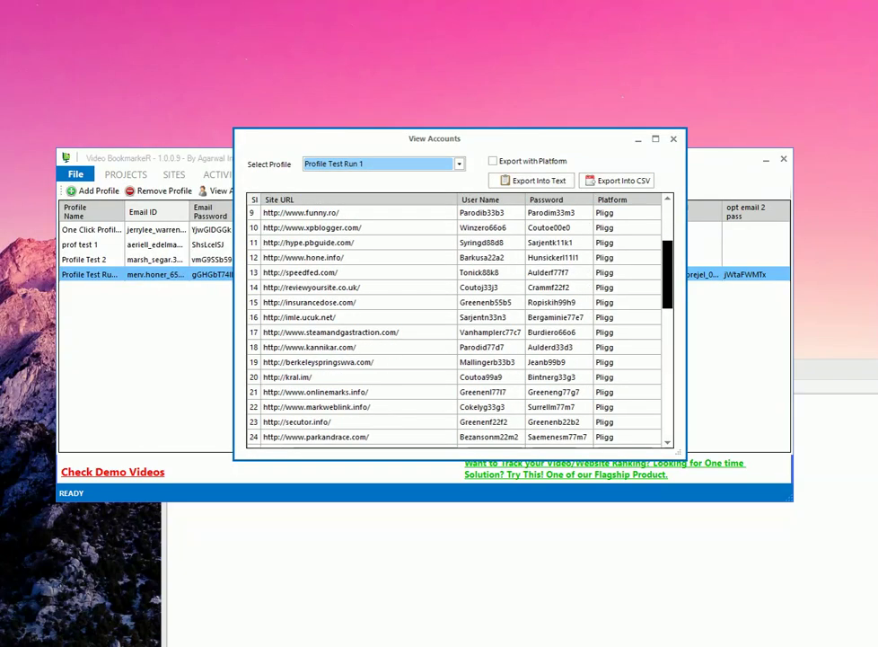
{"action": "scroll", "coordinate": [454, 323], "scroll_direction": "down", "scroll_amount": 5}
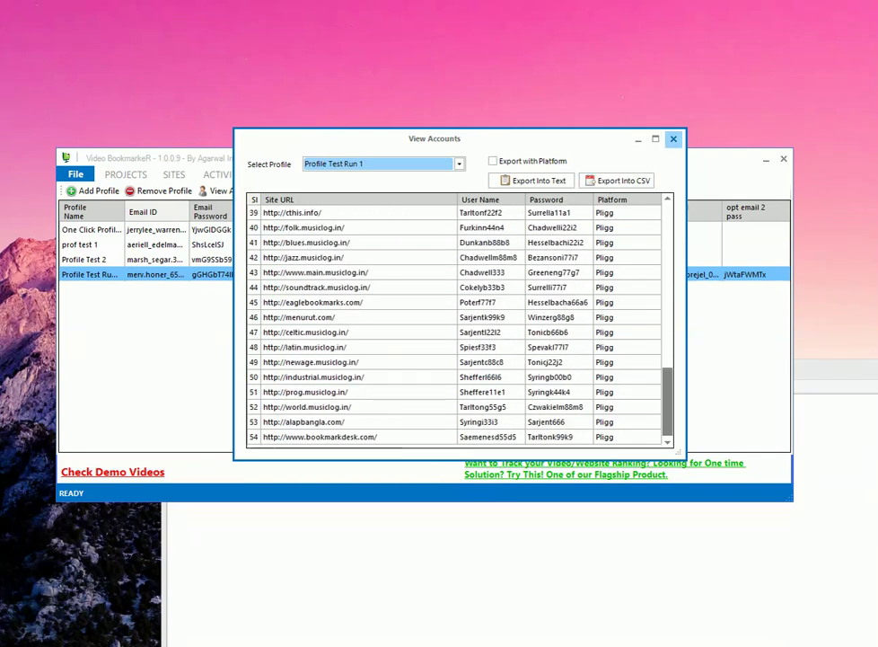
{"action": "left_click", "coordinate": [673, 139]}
- Switch to the PROJECTS tab to see Reg Run 1 at 64 of 839 completed
{"action": "left_click", "coordinate": [125, 174]}
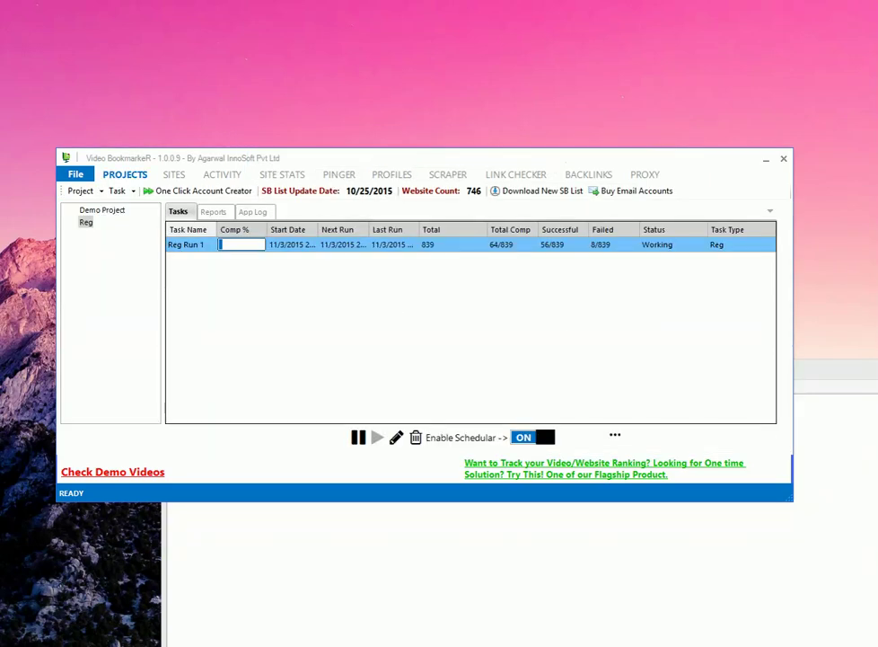